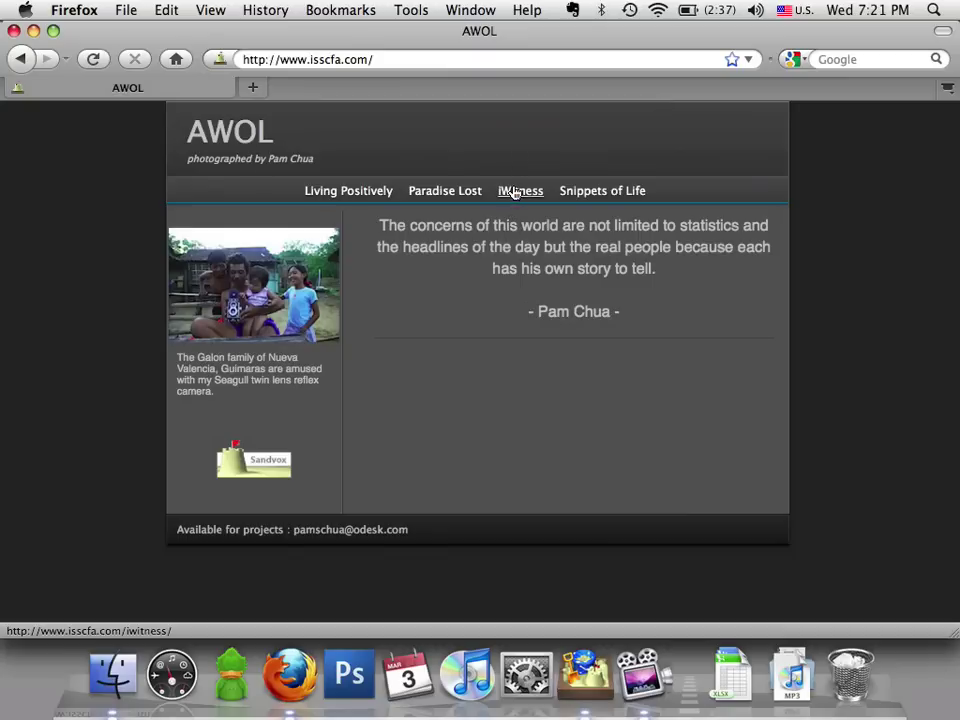
Step: In Firefox, view the live iWitness gallery and its iWitness02 photo, then return to the gallery
click(513, 191)
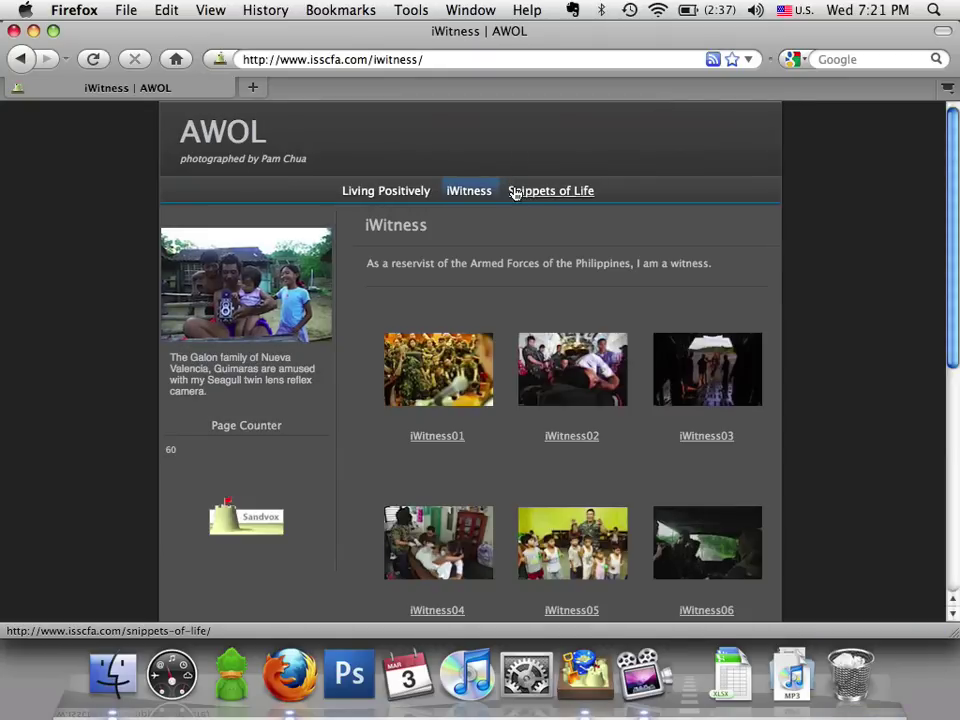
click(580, 377)
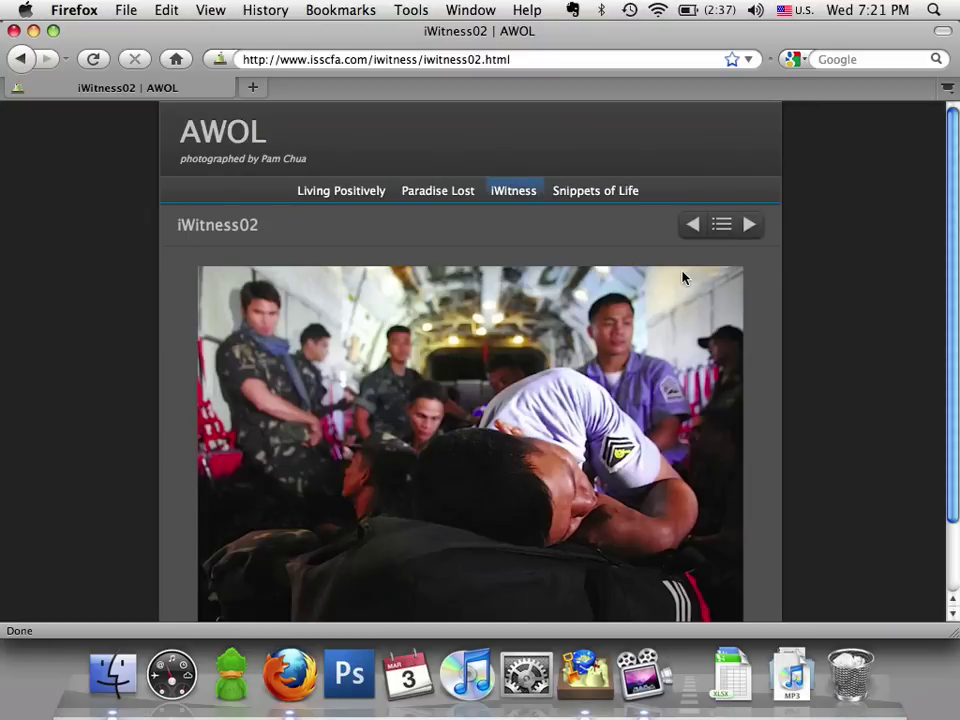
click(719, 229)
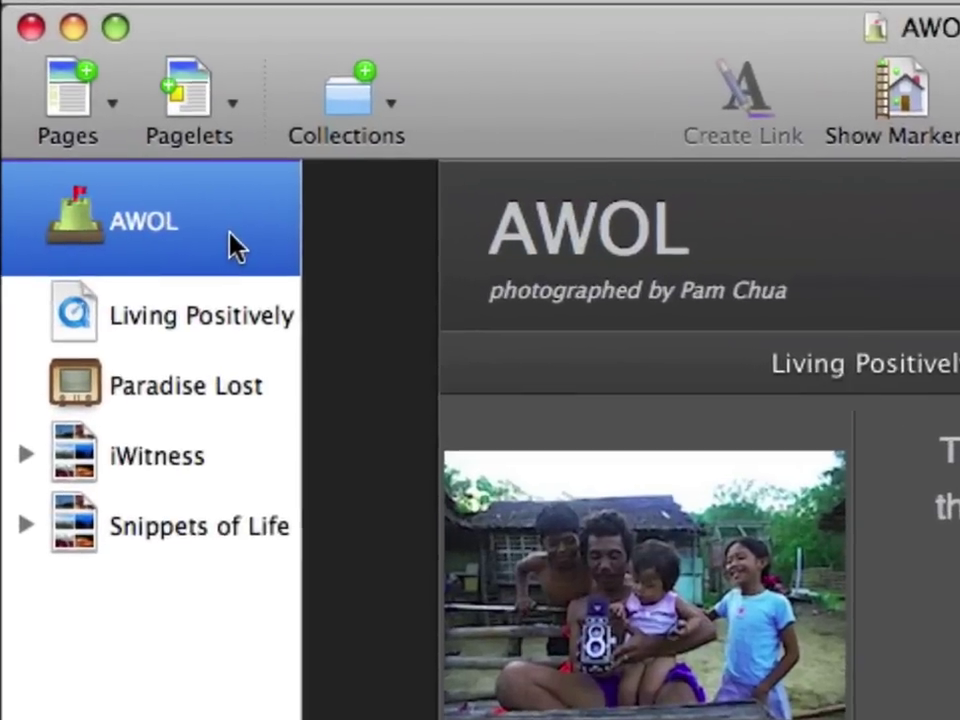
mouse_move(229, 233)
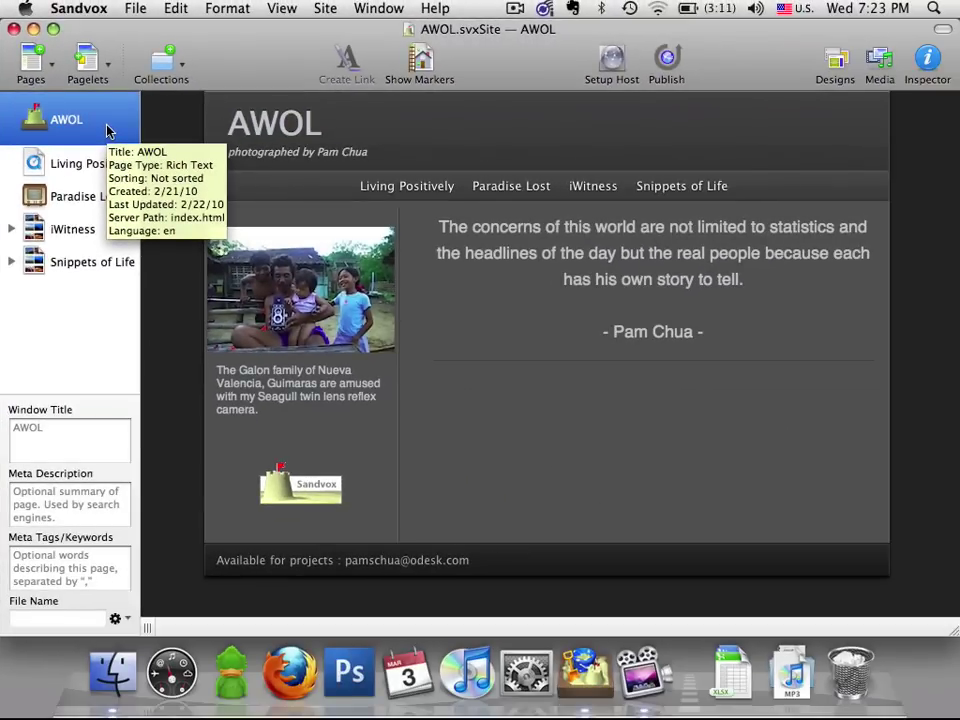
mouse_move(95, 173)
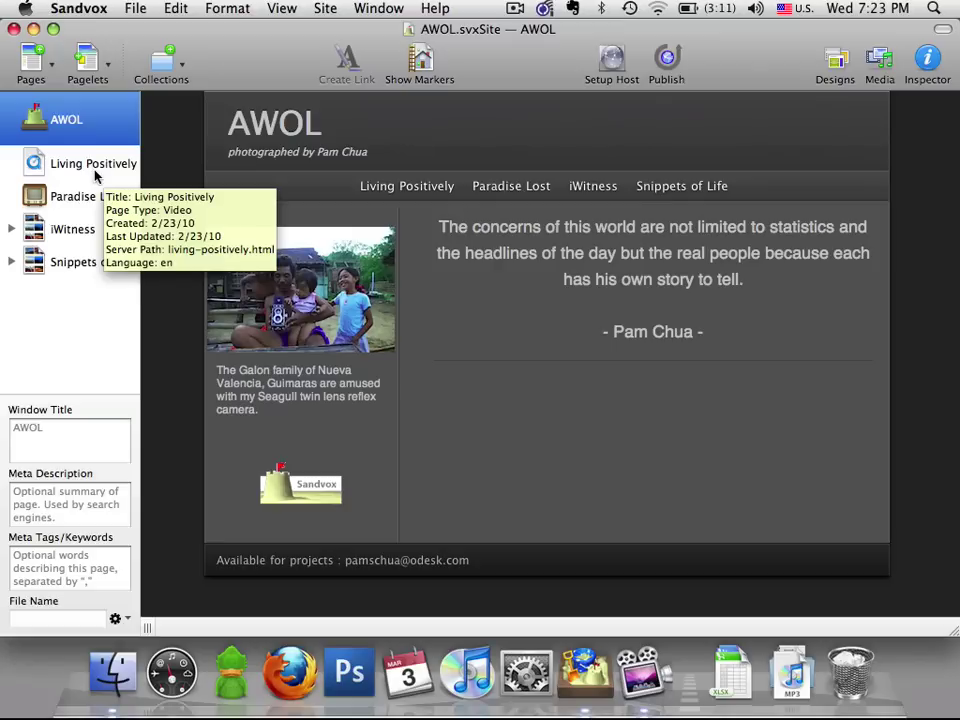
mouse_move(98, 213)
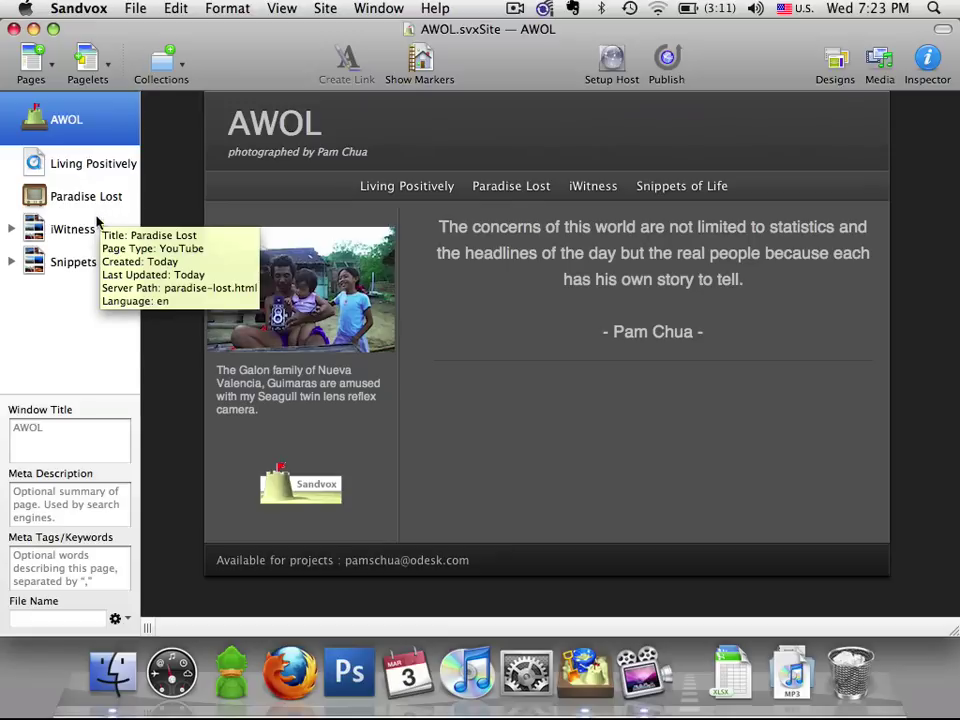
click(13, 230)
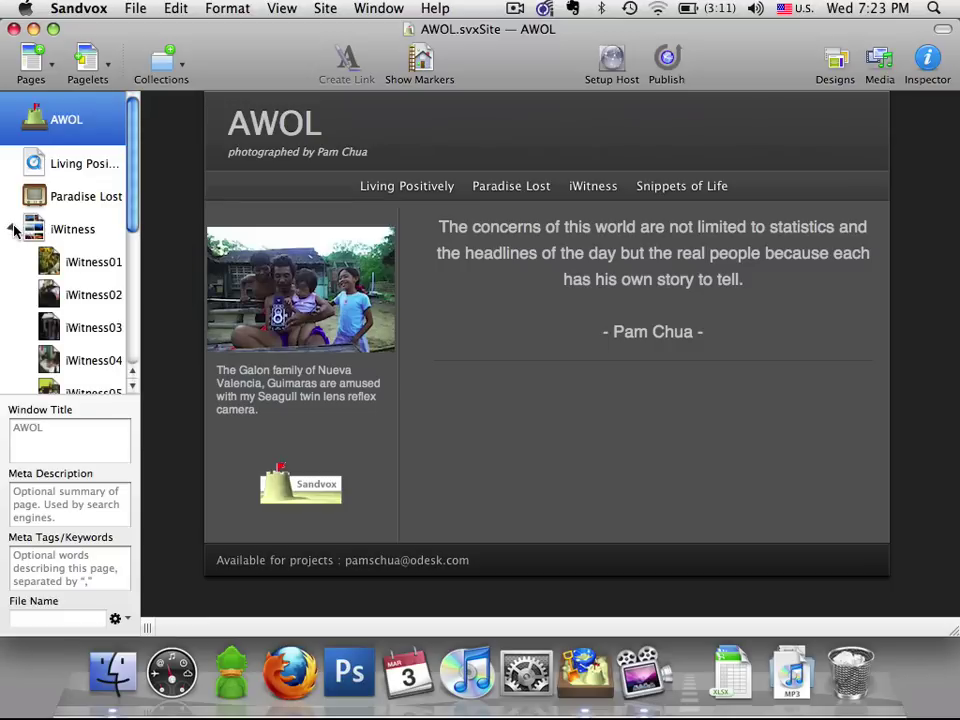
click(13, 230)
click(11, 262)
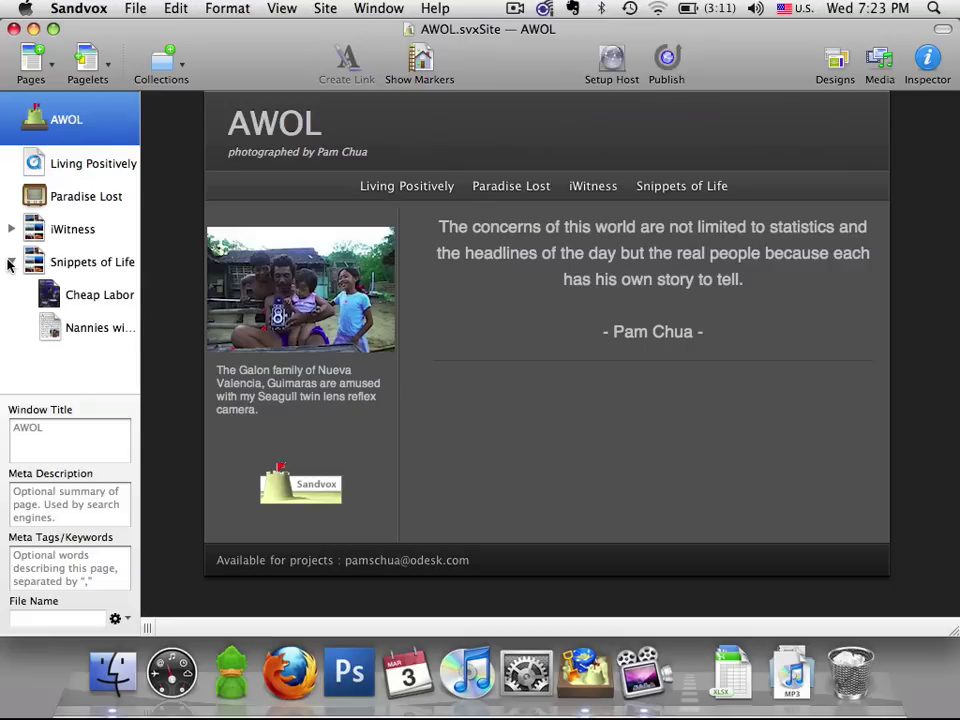
click(10, 262)
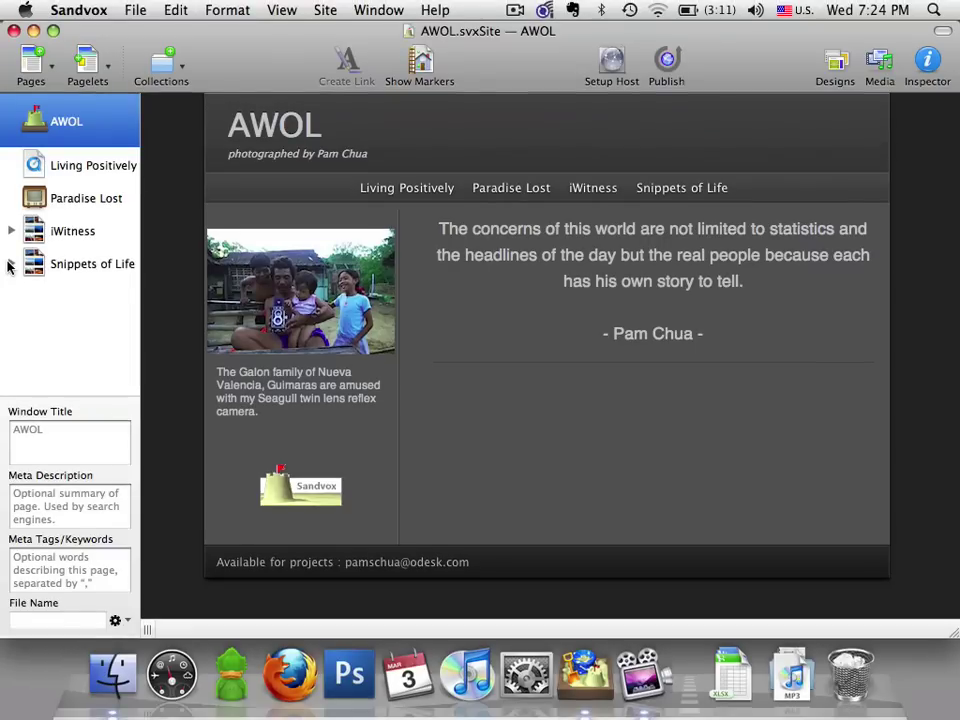
Step: Close the old site and create a new Sandvox site saved as AWOL
key(super+w)
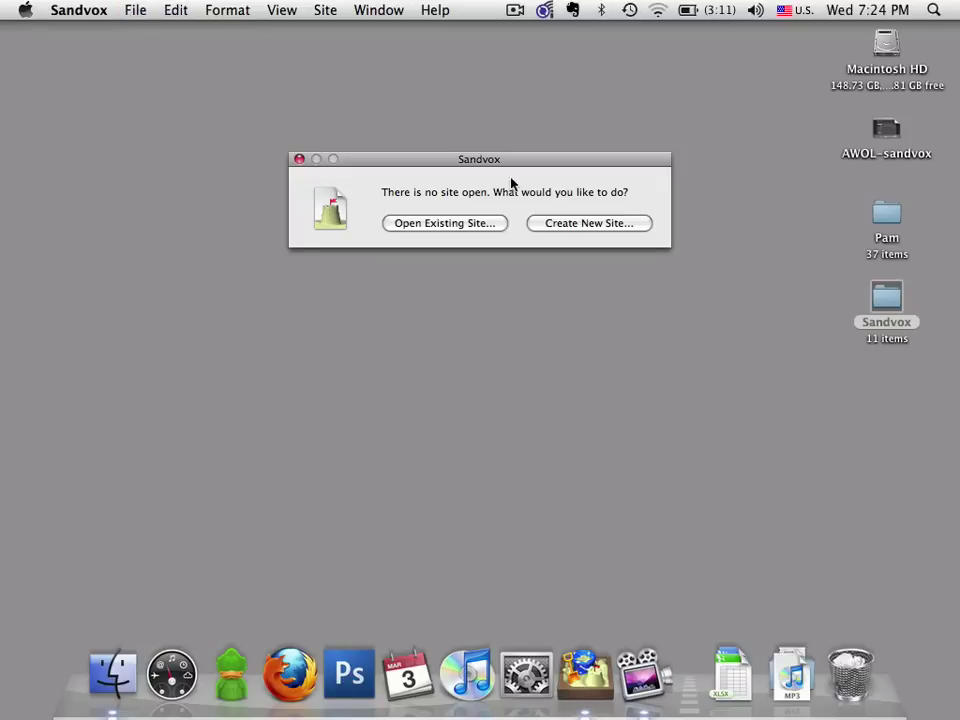
click(567, 224)
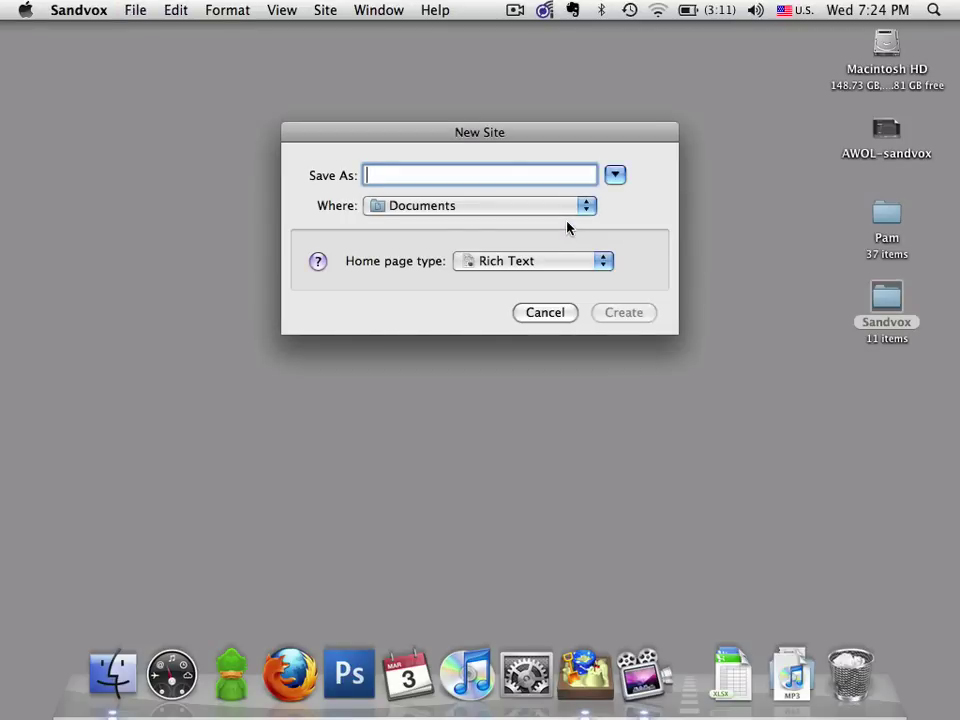
text(AWOL)
key(Return)
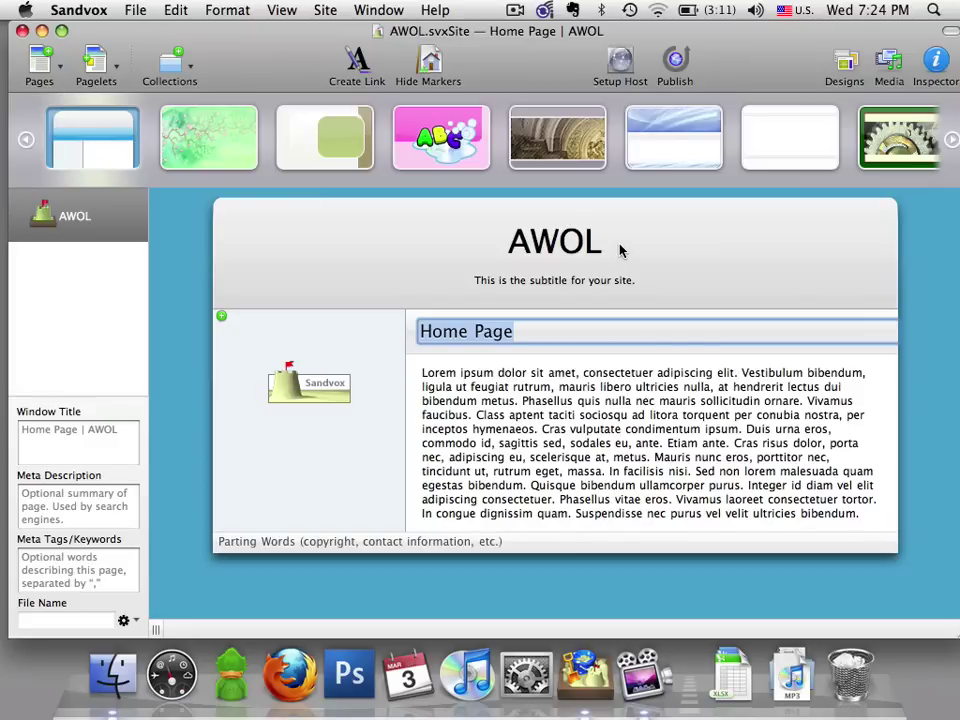
Step: Replace the subtitle placeholder with 'photographed by' followed by the photographer's name
click(603, 281)
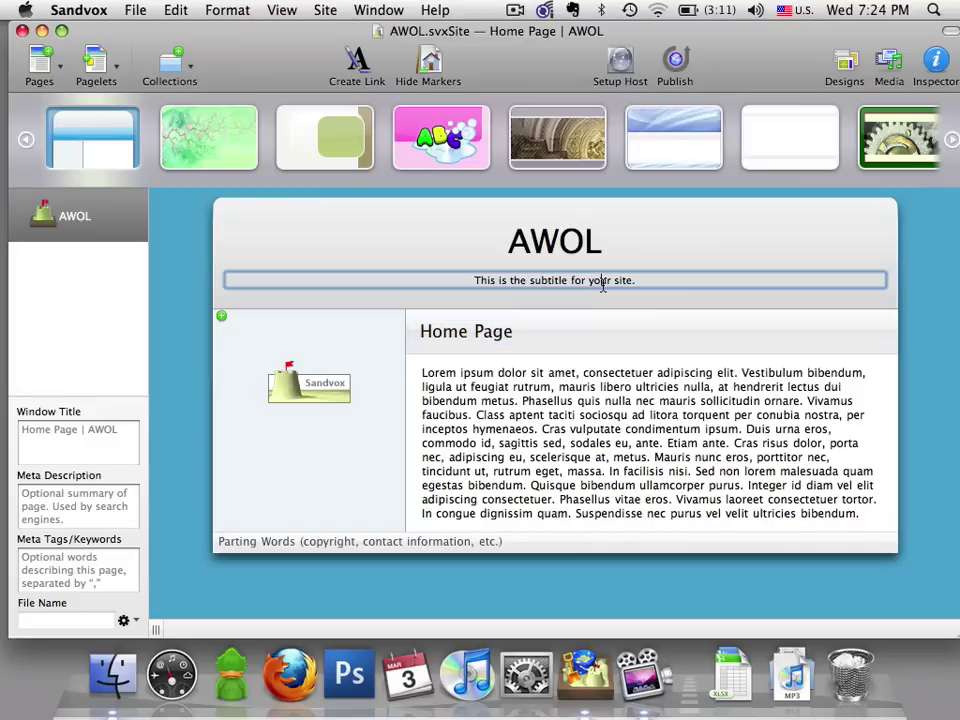
text(photograp)
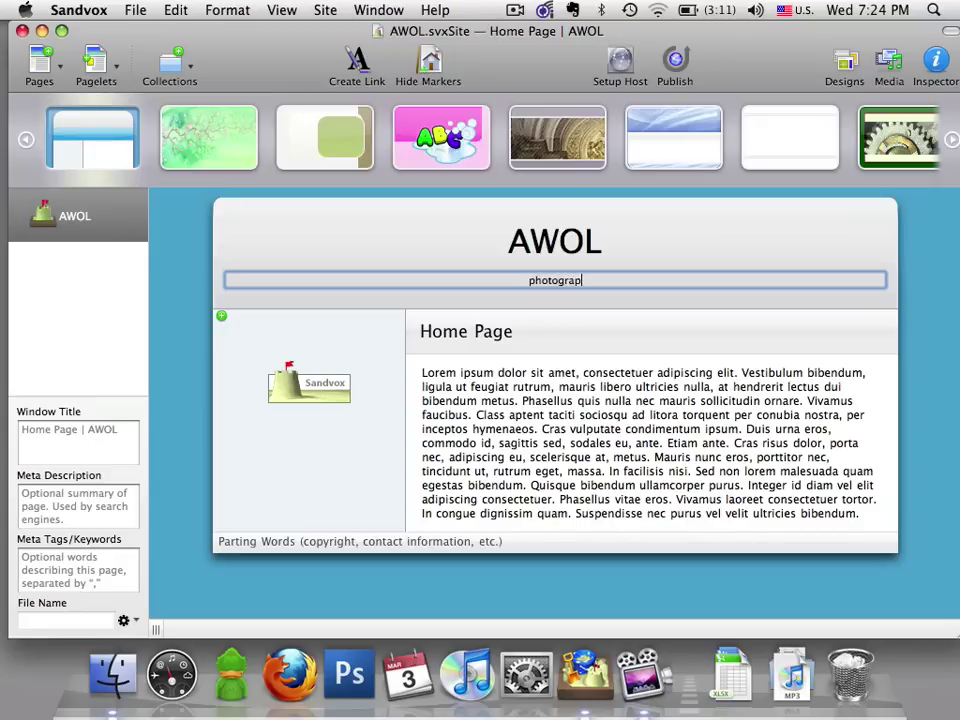
text(hed by Pam)
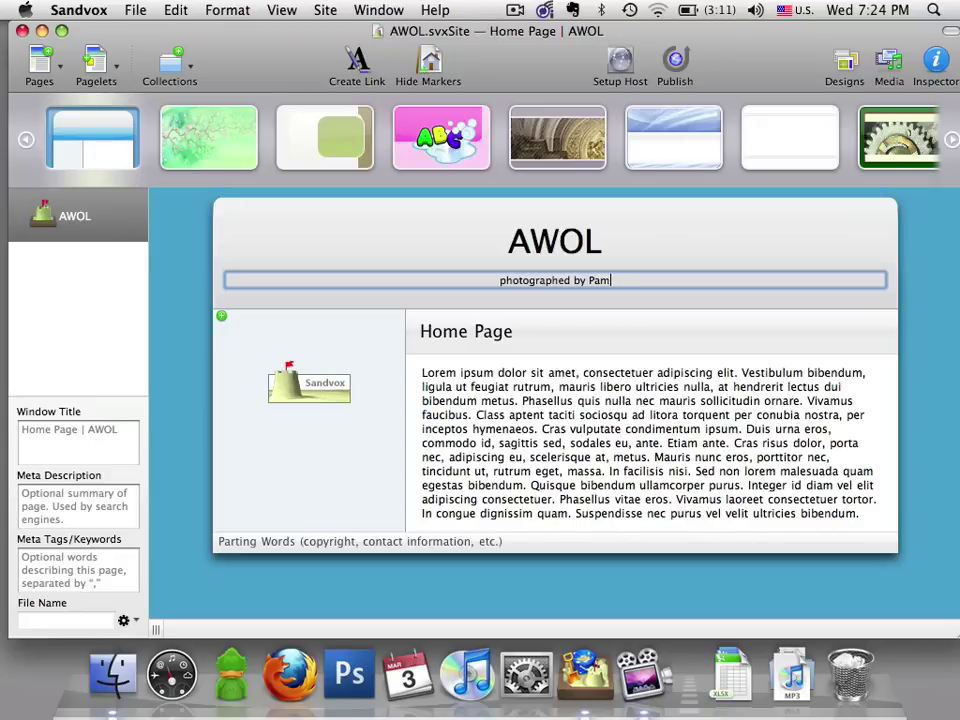
text( Chua)
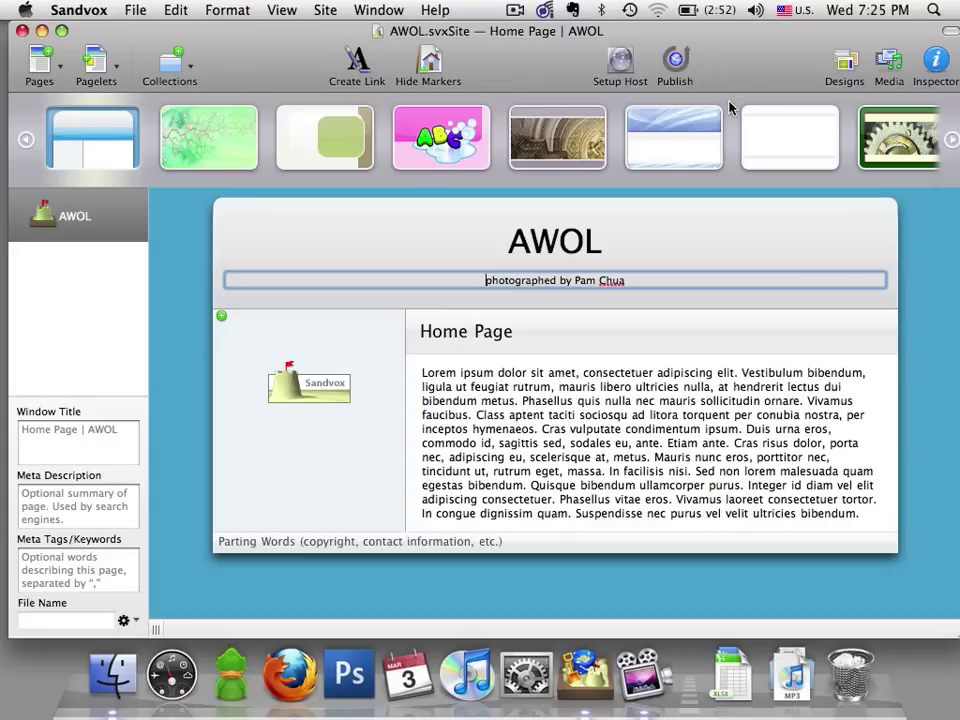
Step: Apply the Smooth Dark design from the design strip and hide the strip again
click(952, 140)
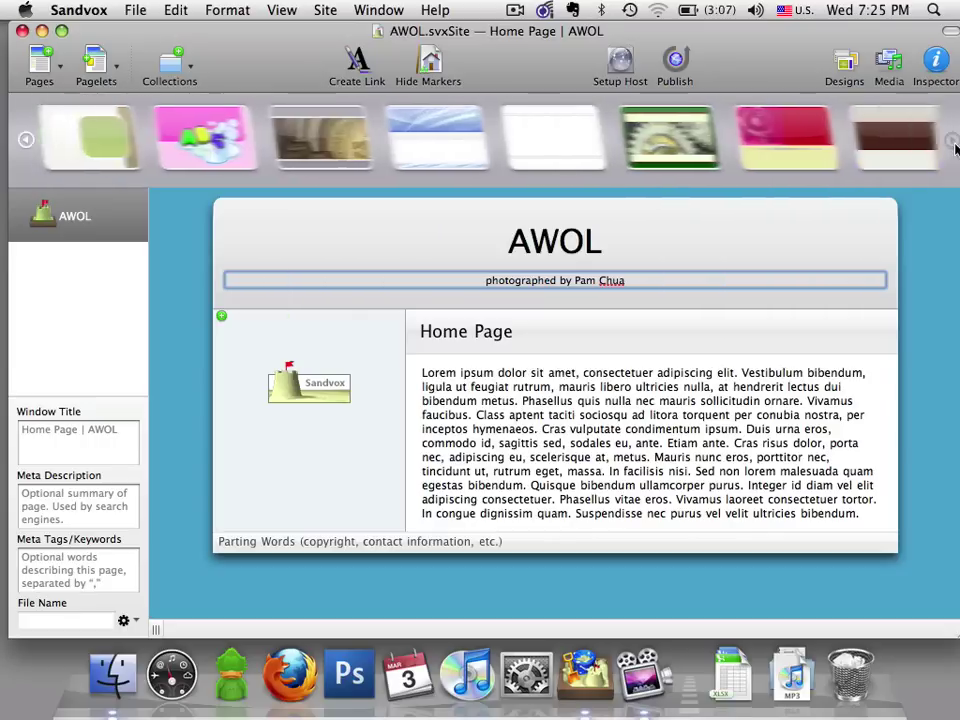
click(952, 142)
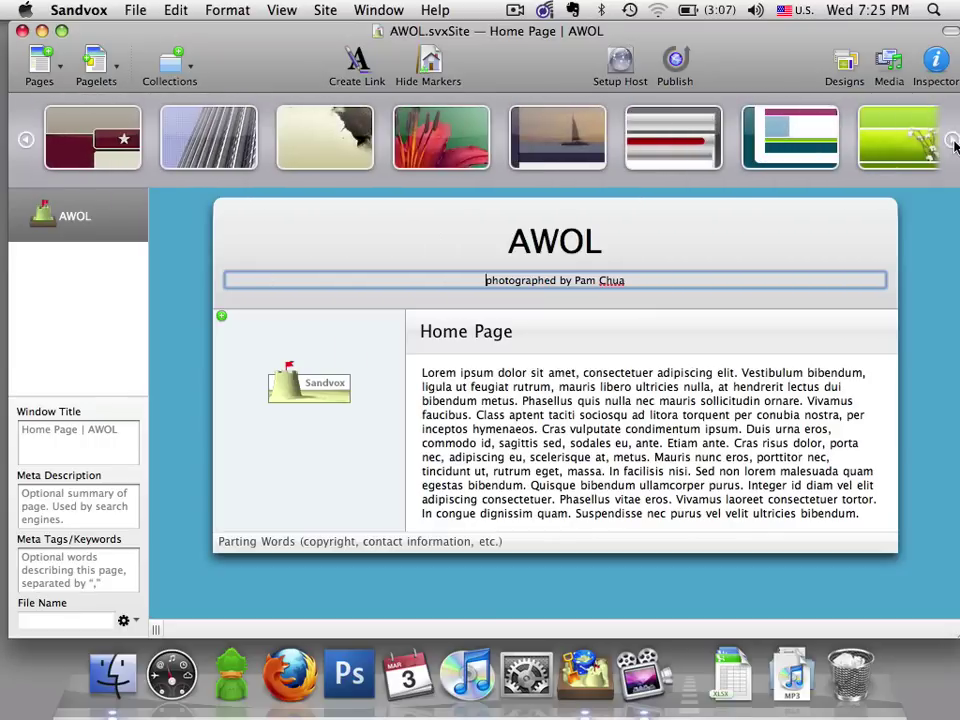
click(952, 142)
click(643, 126)
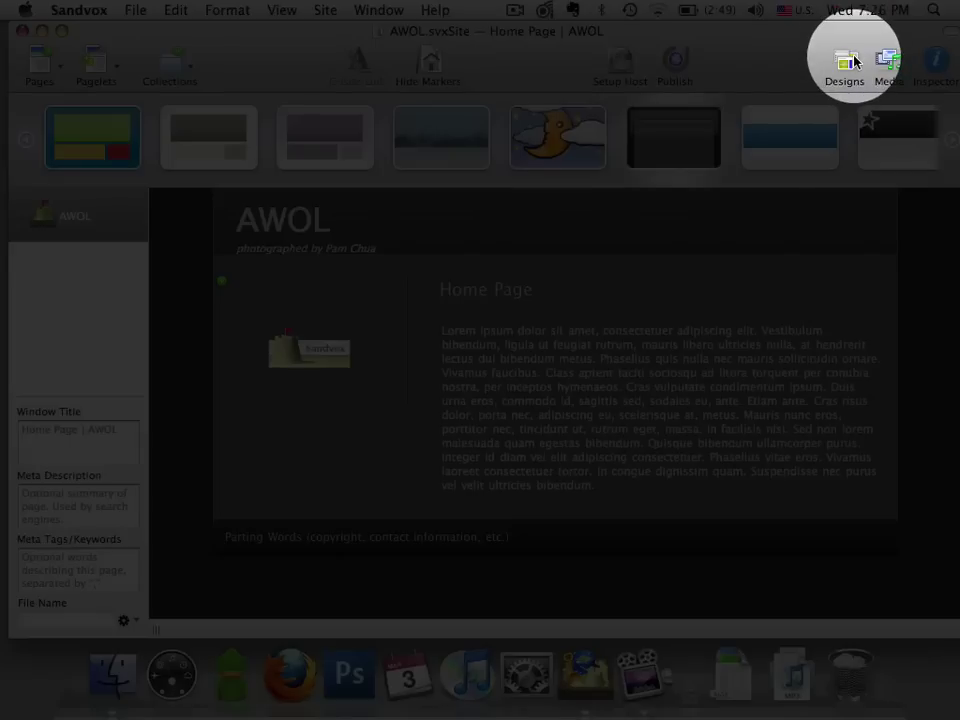
click(846, 64)
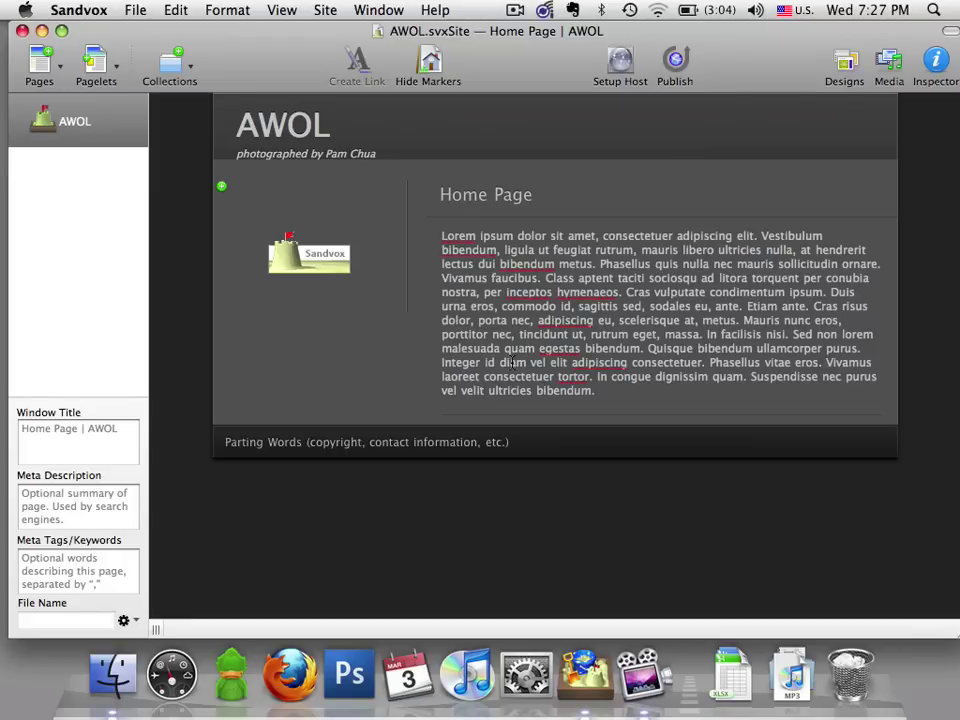
Step: Paste the quote over the Lorem ipsum body text and enlarge its font
drag(598, 392, 432, 238)
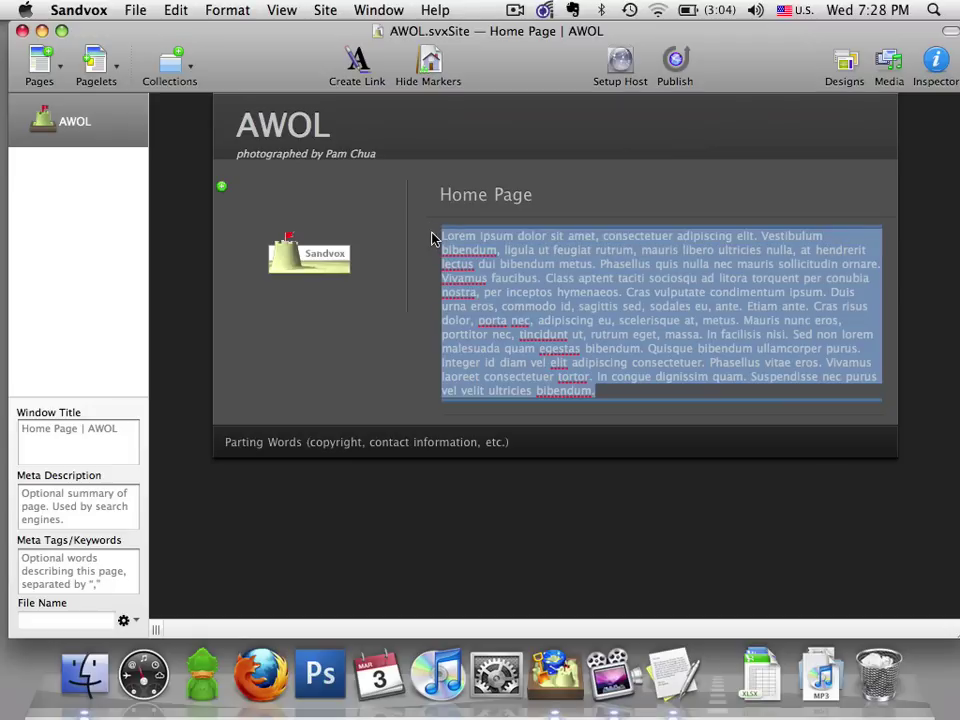
key(super+v)
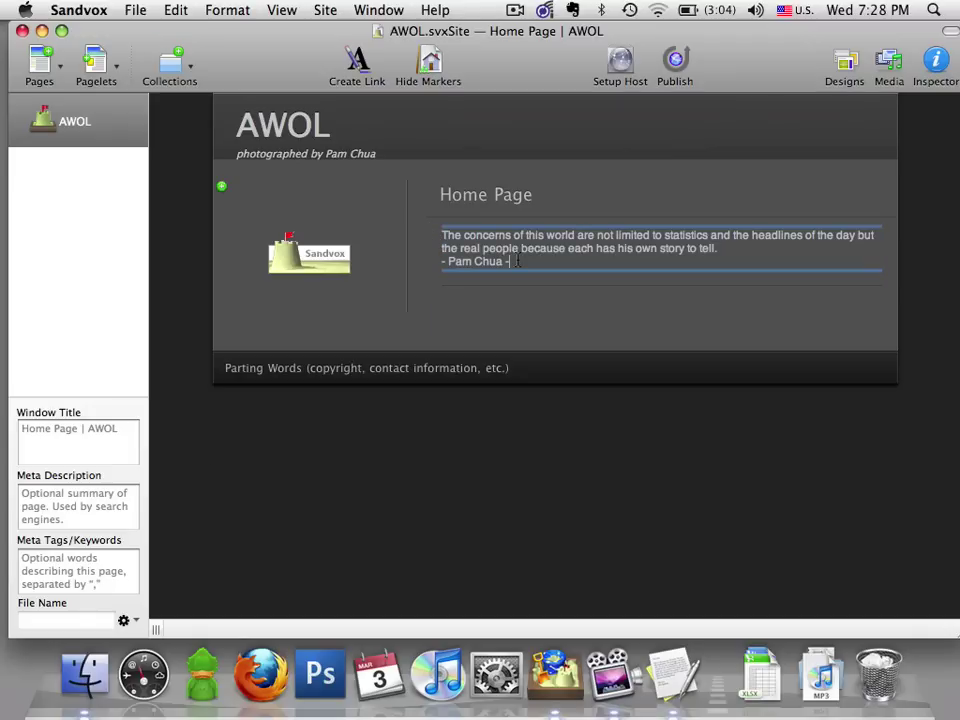
key(super+a)
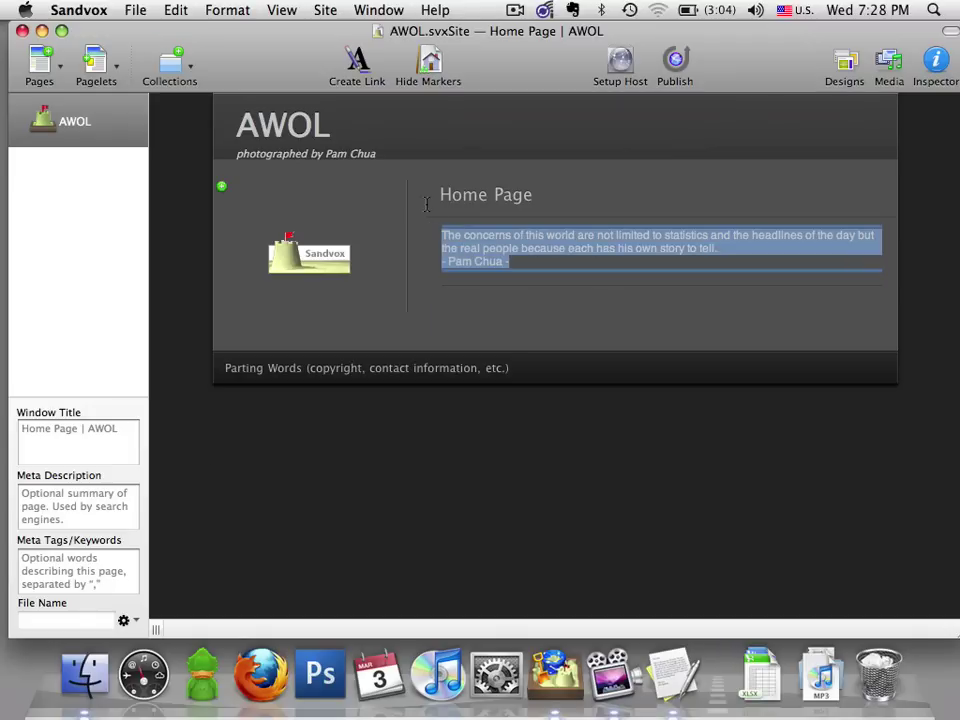
click(230, 10)
click(234, 34)
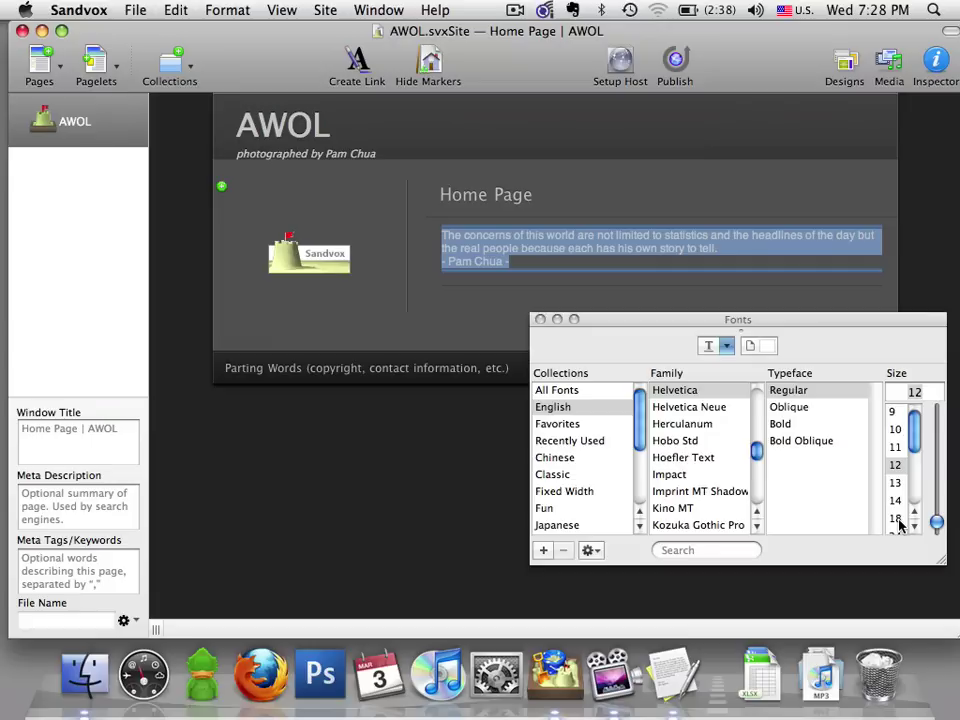
click(673, 390)
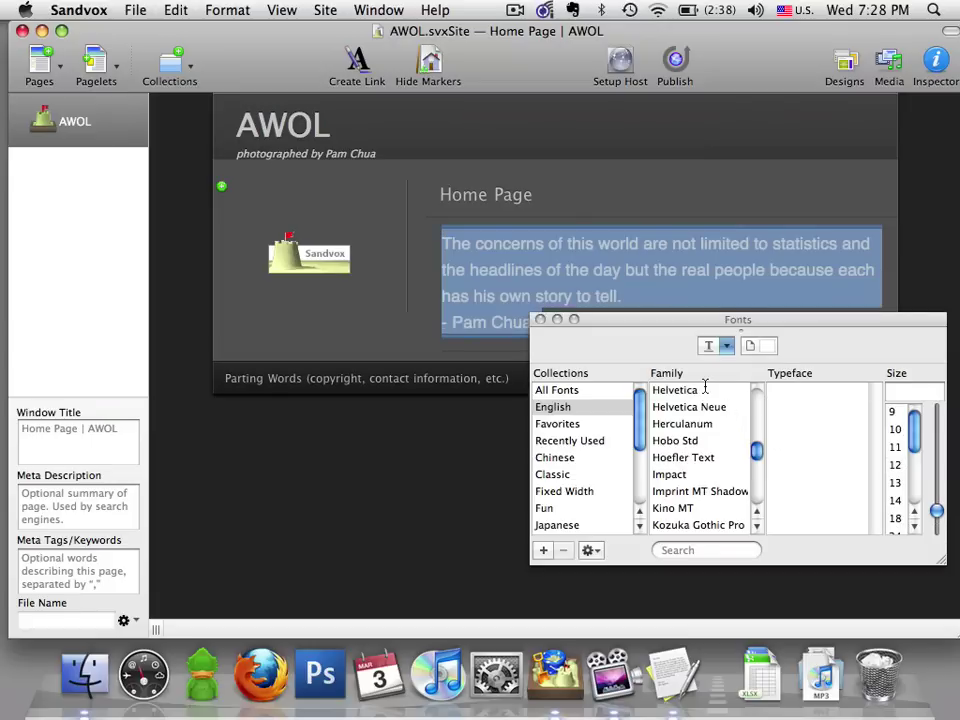
Step: Centre the quote and add a blank line after "tell." before the signature
click(540, 319)
click(227, 10)
click(392, 246)
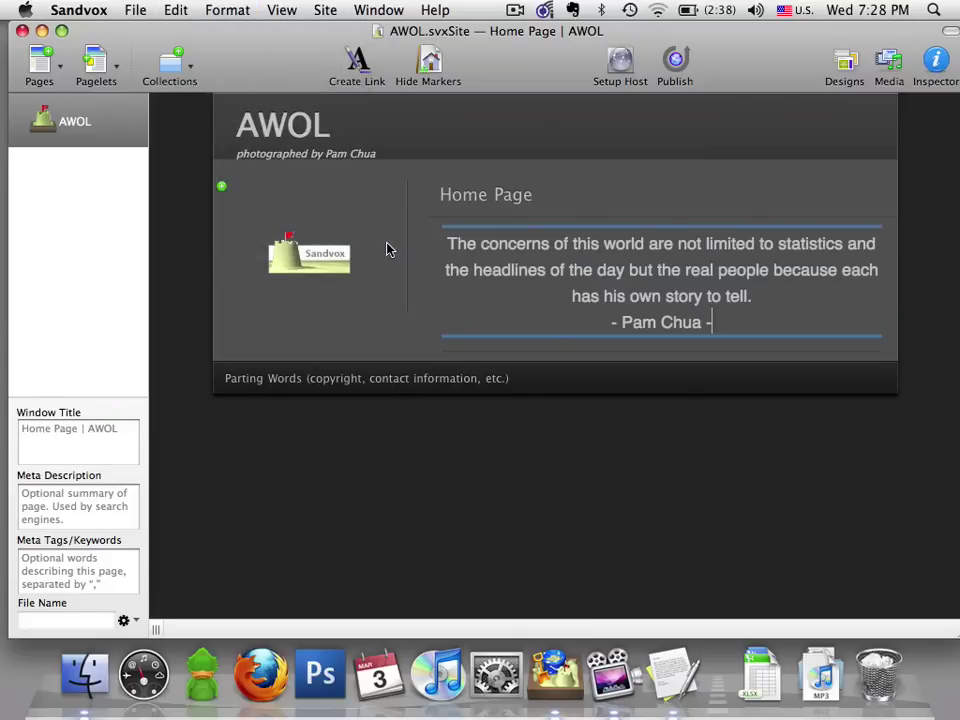
click(754, 296)
key(Return)
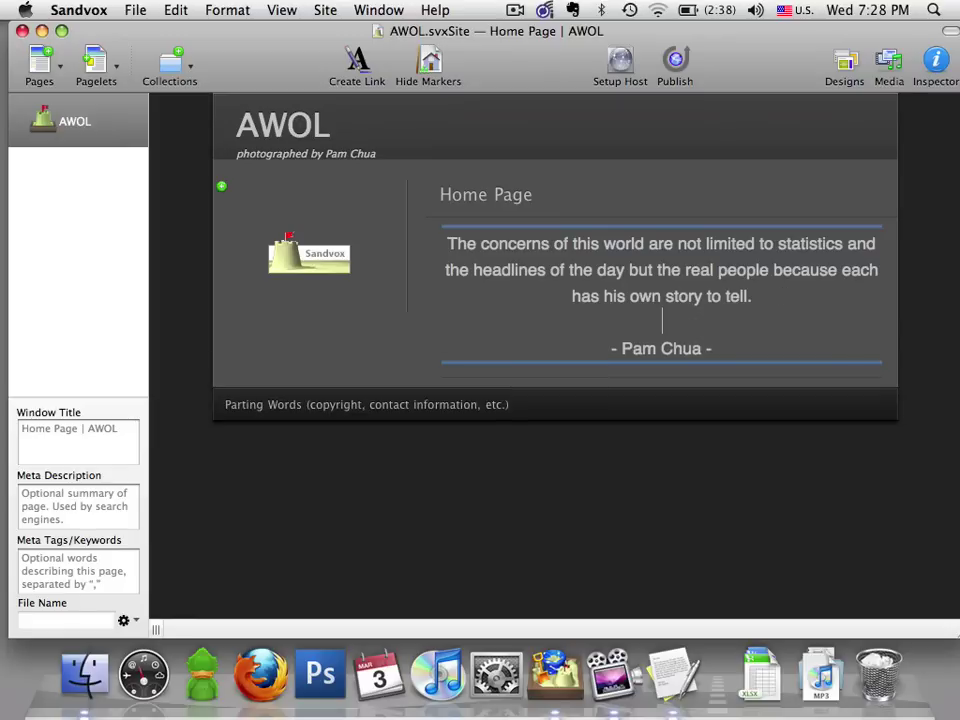
Step: Delete the Home Page title so it is empty
click(655, 191)
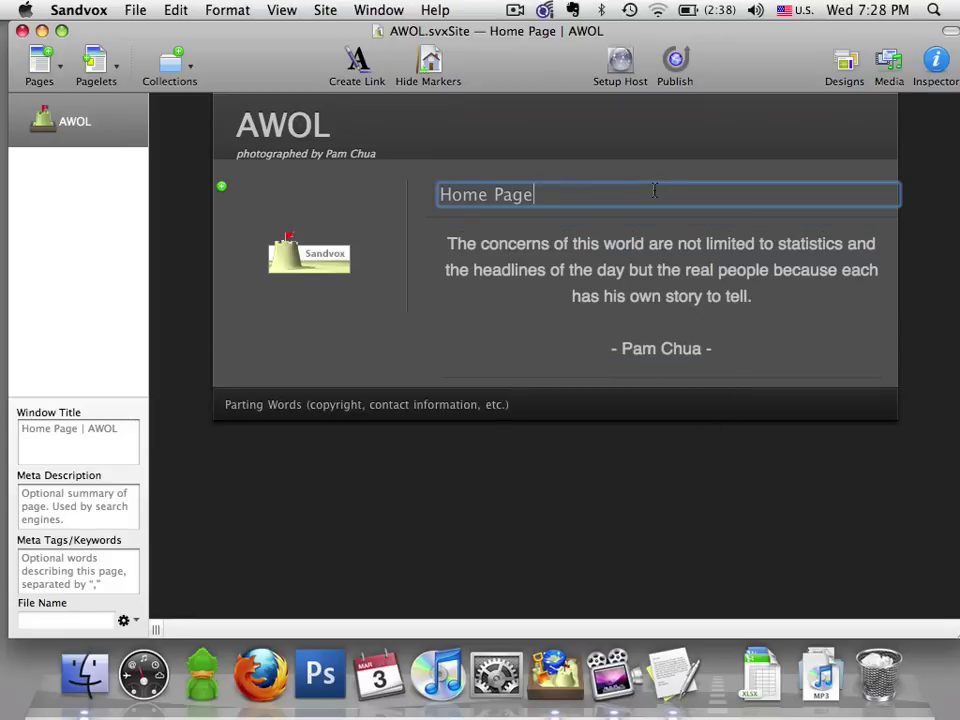
drag(653, 193, 302, 186)
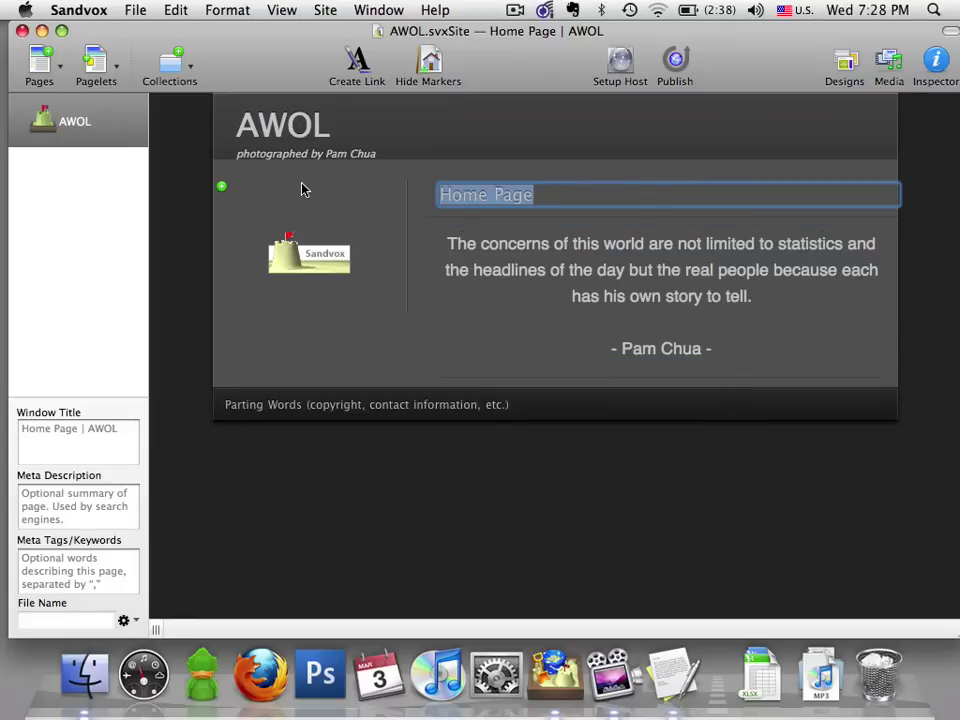
key(BackSpace)
click(439, 313)
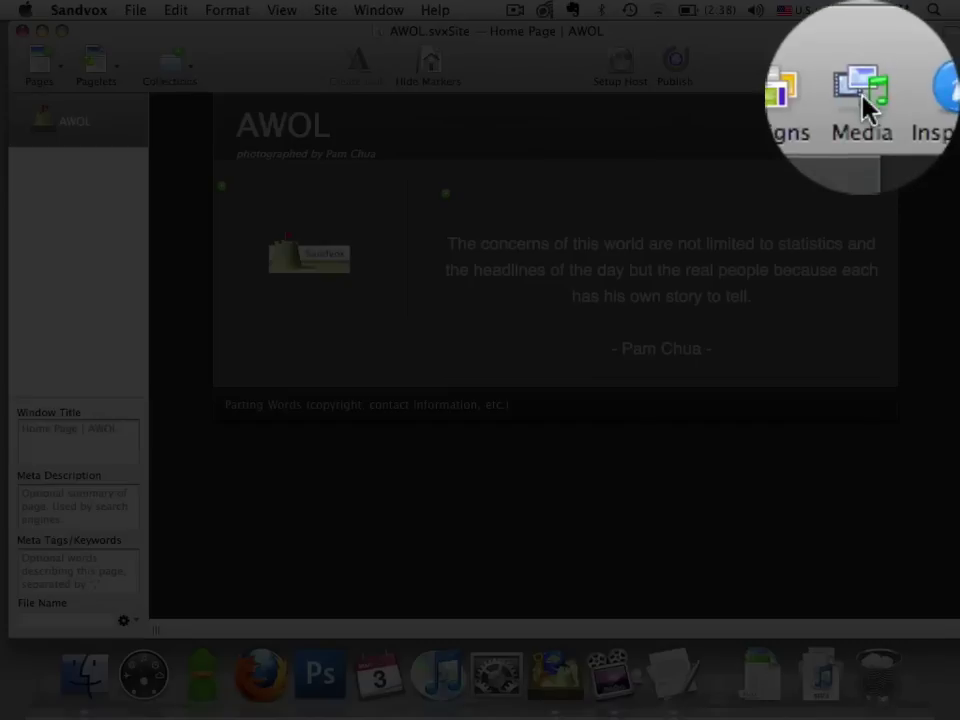
Step: Open the Media browser, look through Audio, Movies and Links, then filter Photos to singles-10
click(890, 66)
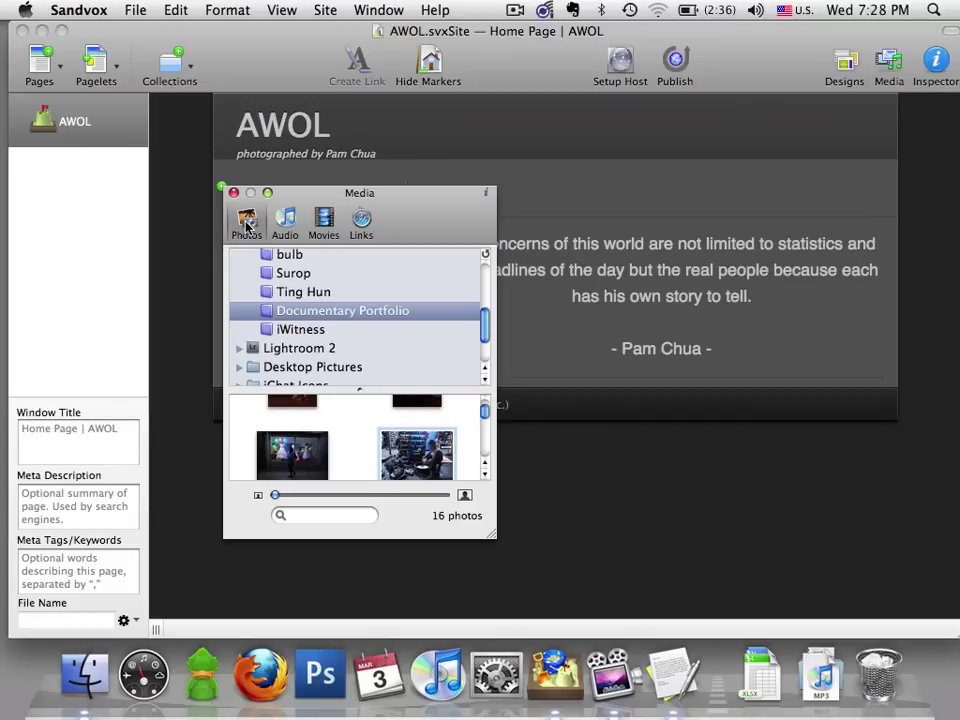
click(283, 226)
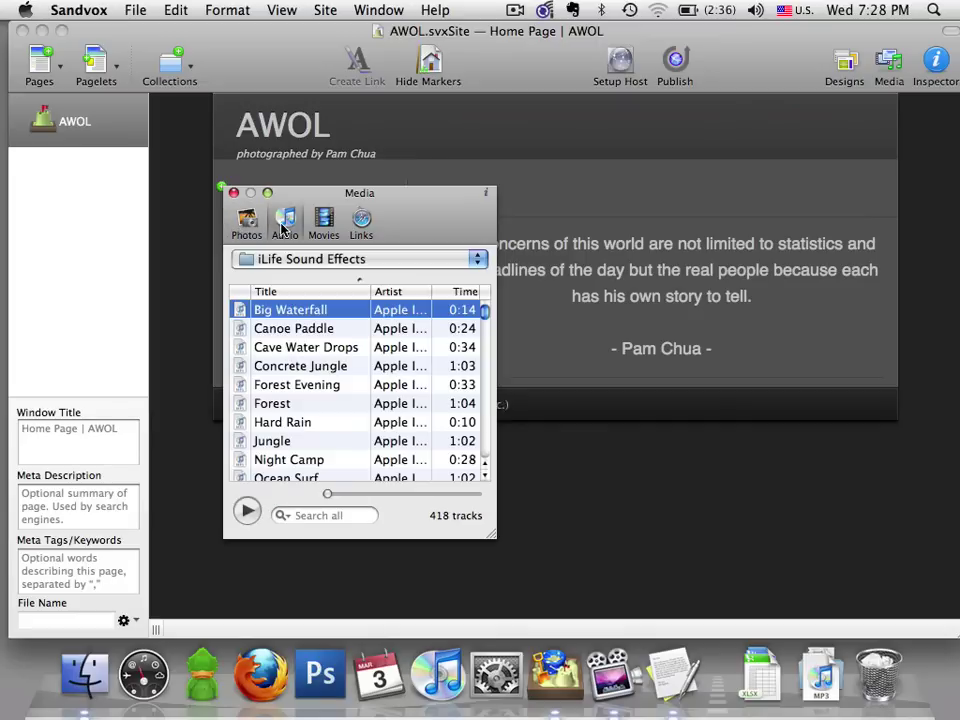
click(324, 224)
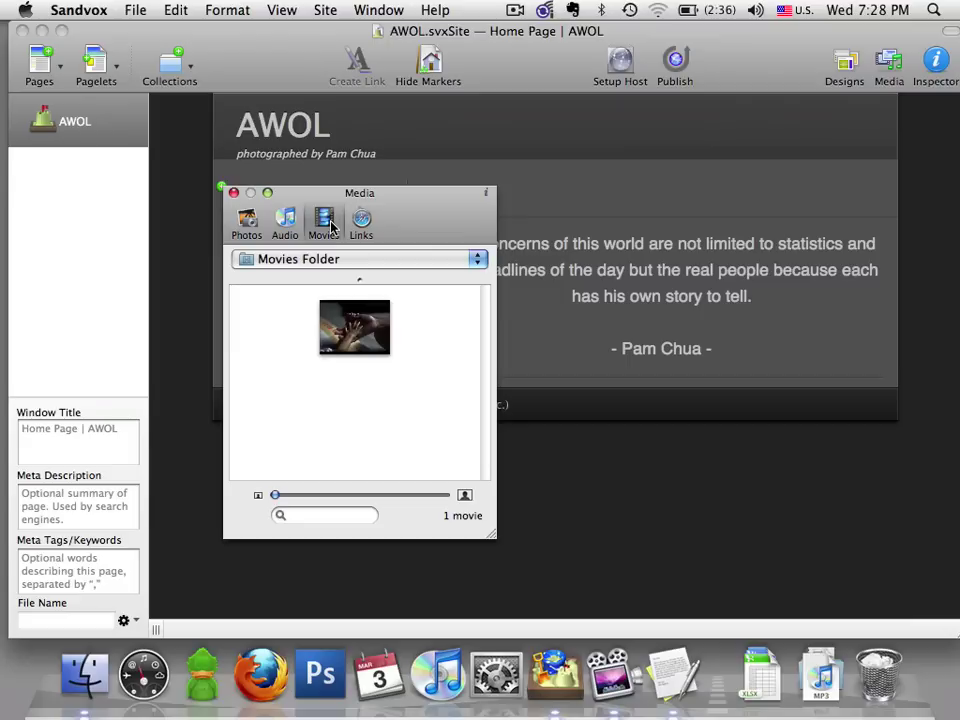
click(362, 222)
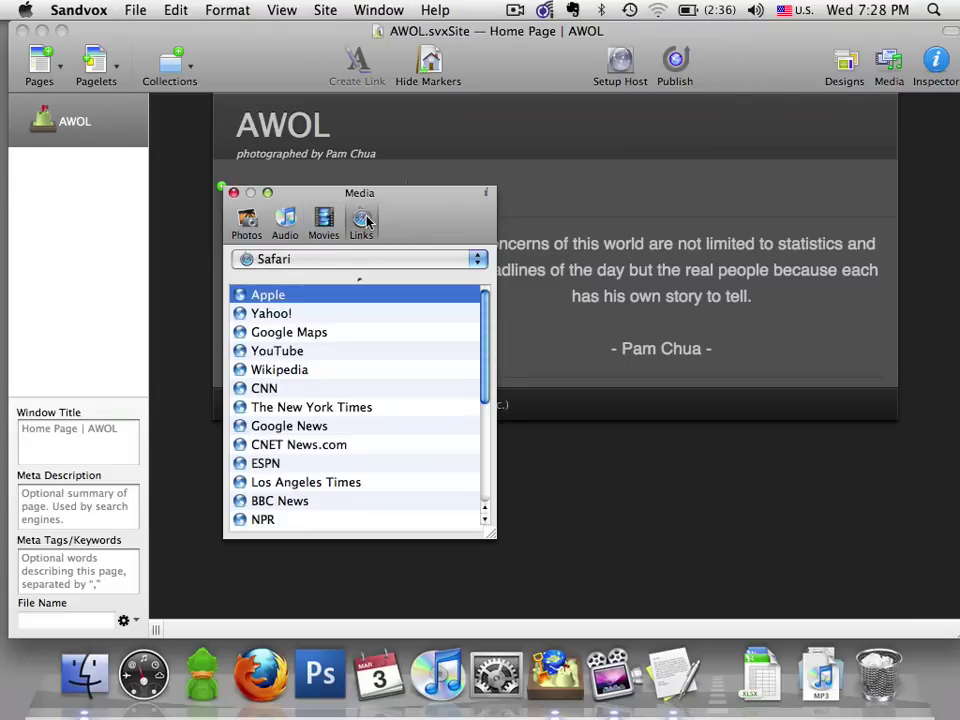
drag(359, 192, 151, 292)
click(41, 320)
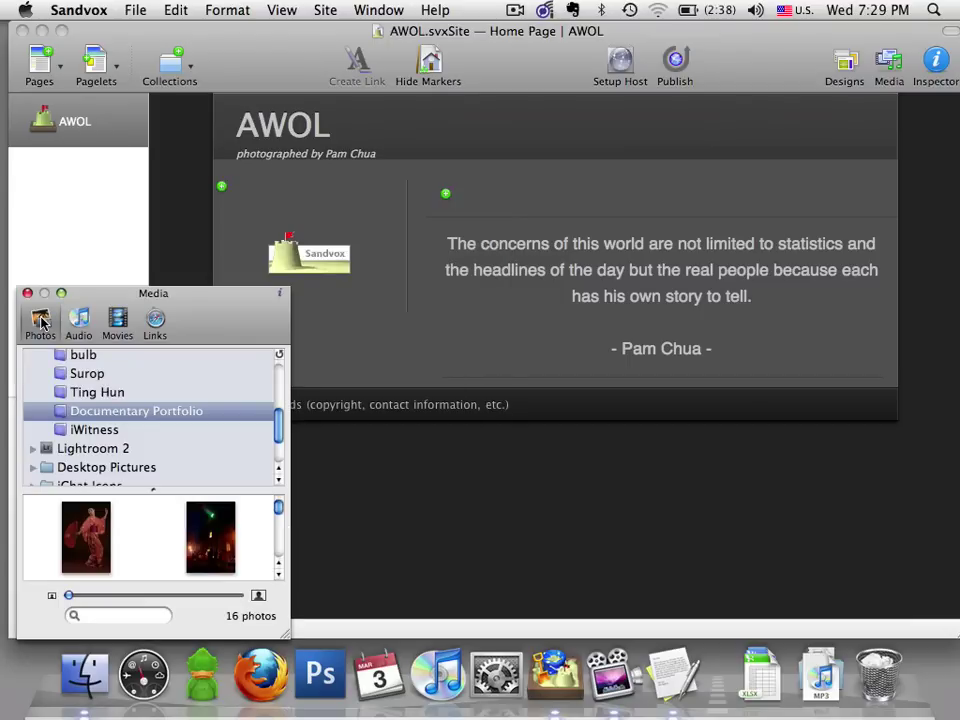
click(115, 616)
text(singles-10)
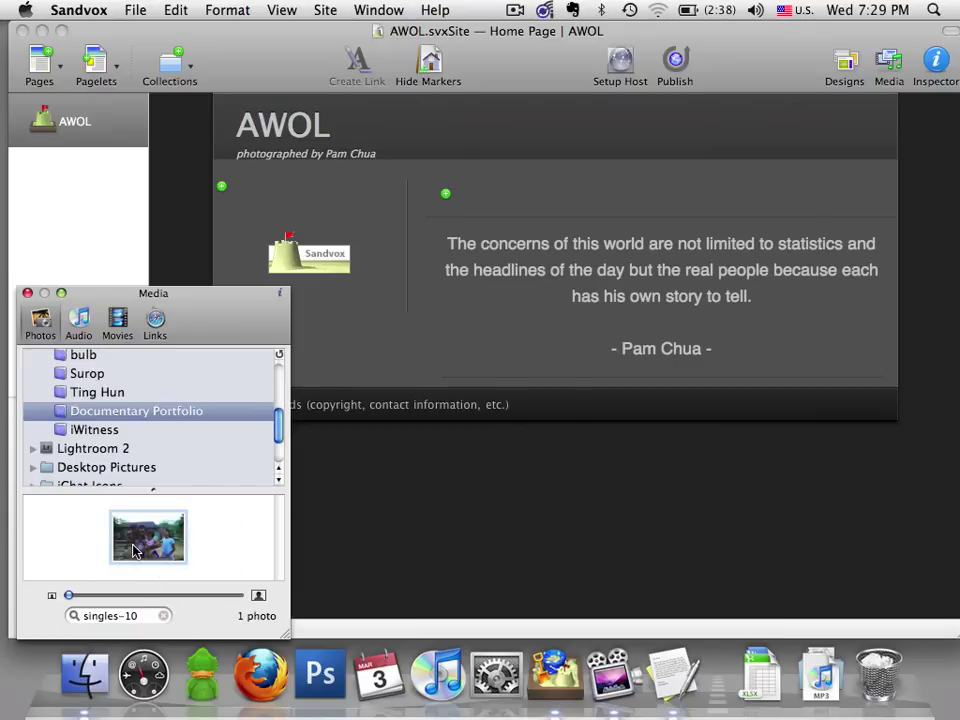
Step: Place the singles-10 photo in the sidebar and take its caption text from the 'profile picture' file
drag(148, 537, 302, 236)
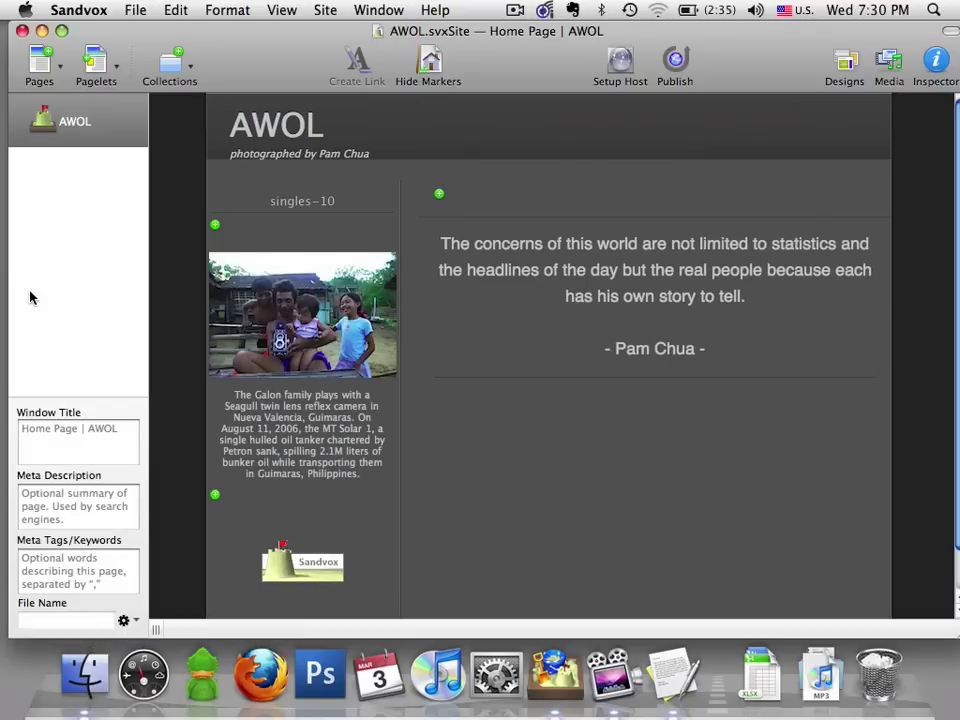
triple_click(363, 476)
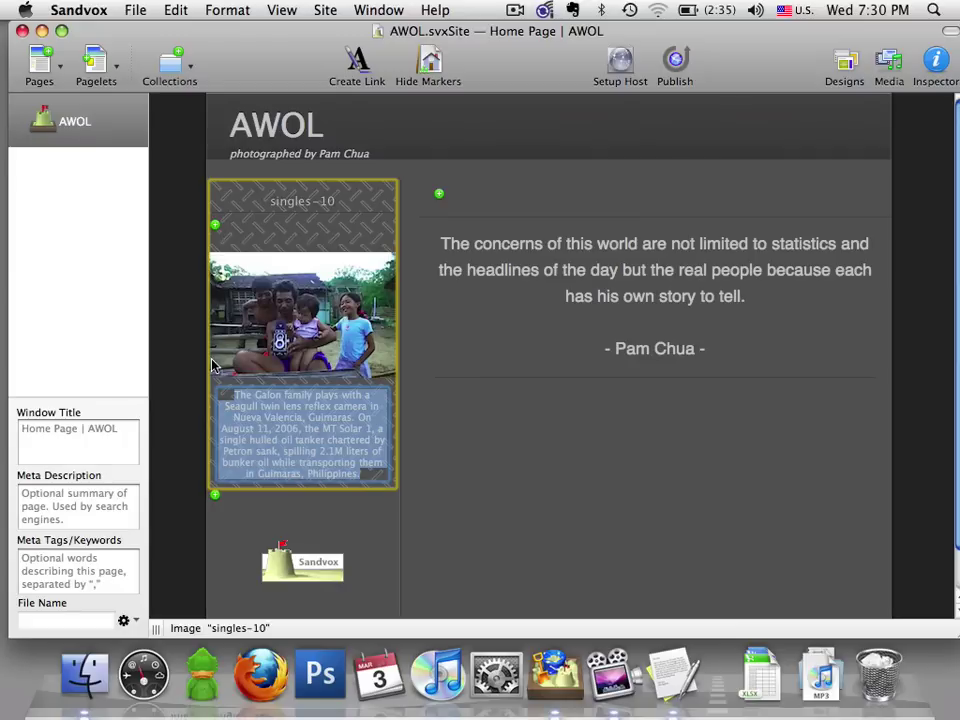
click(87, 688)
double_click(437, 394)
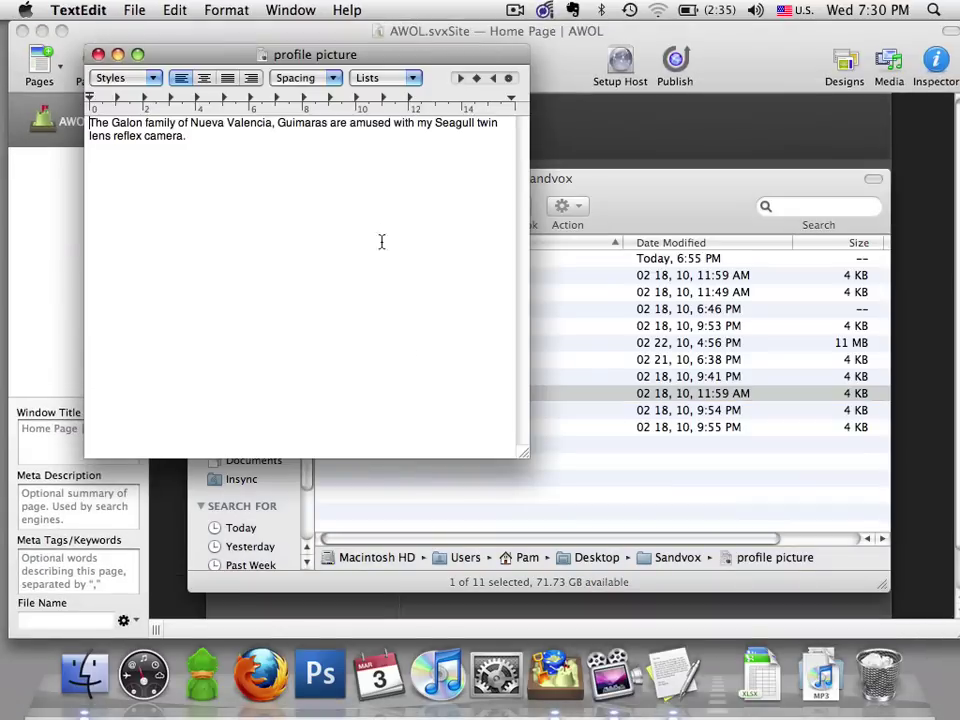
key(super+a)
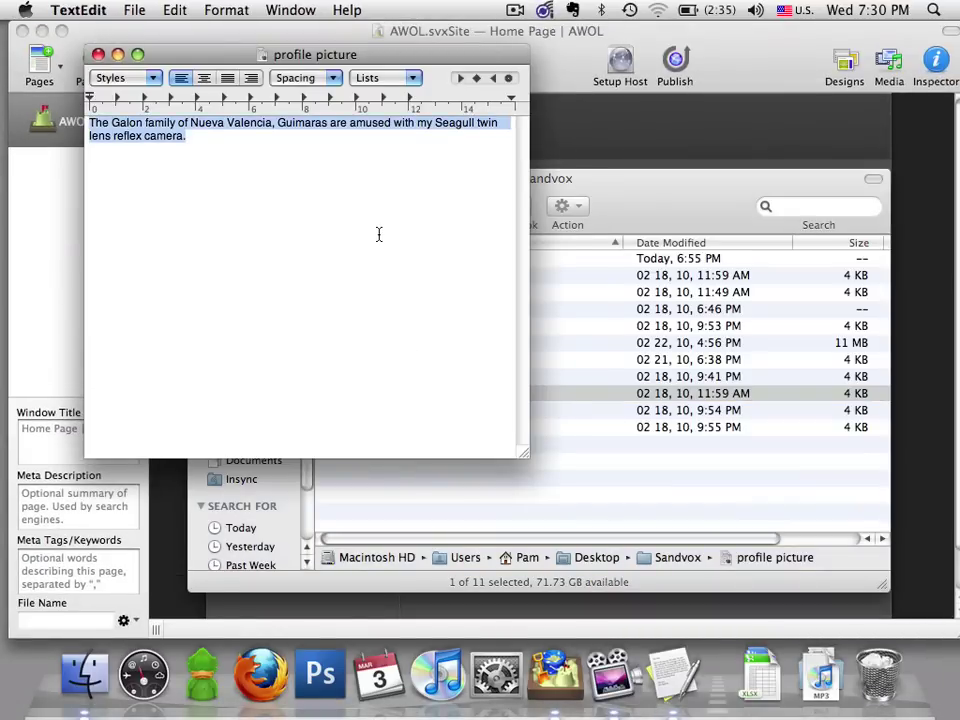
key(super+w)
click(419, 596)
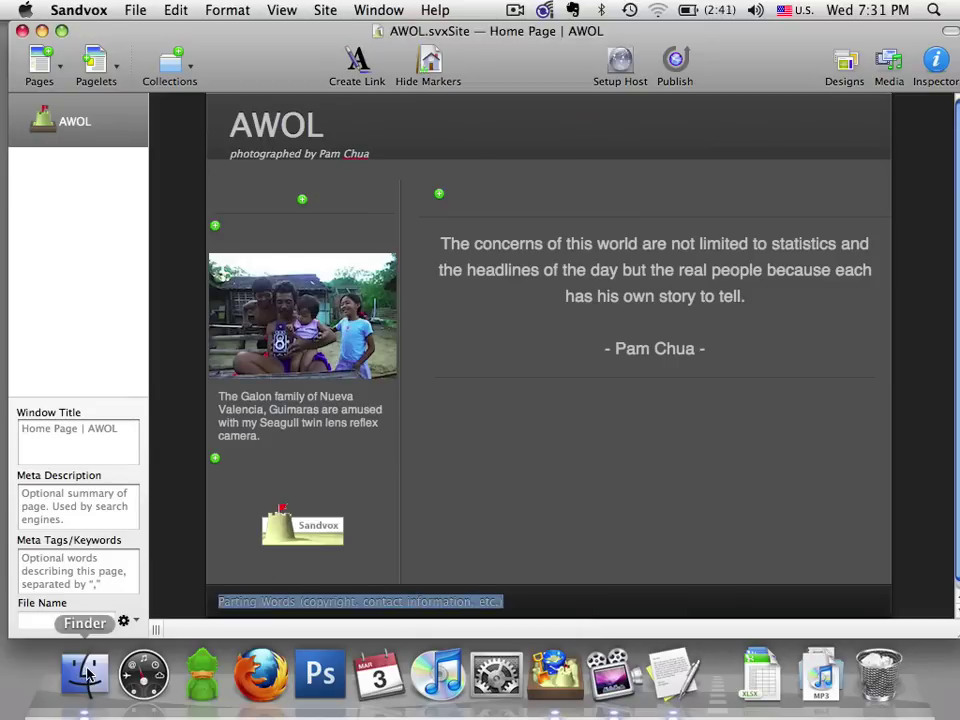
Step: Paste the 'Available for projects' line with the contact e-mail into the footer
key(super+v)
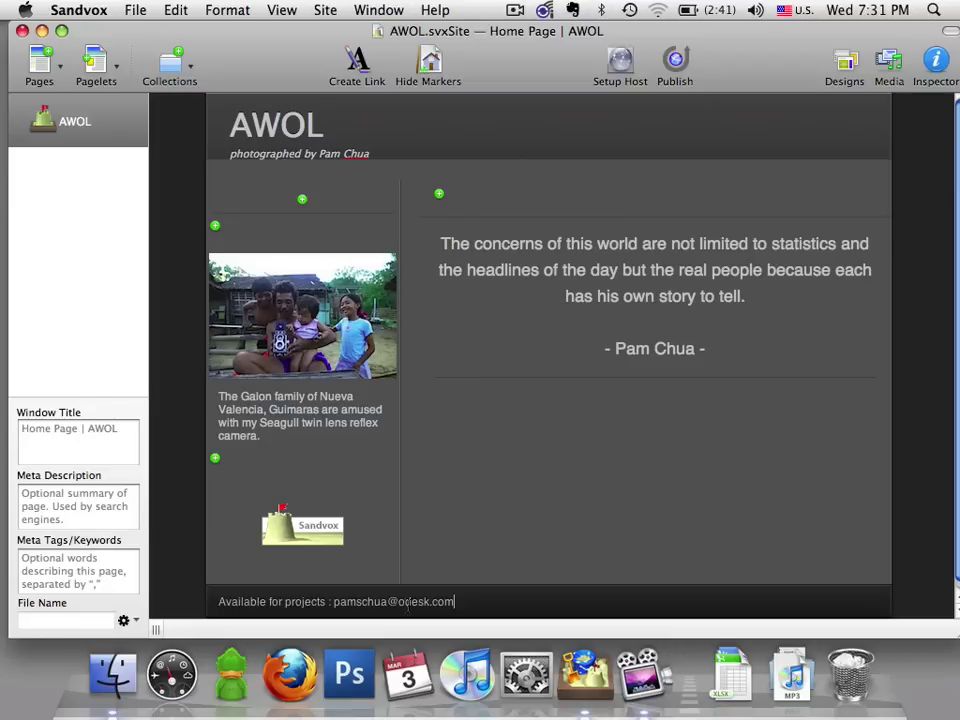
click(484, 578)
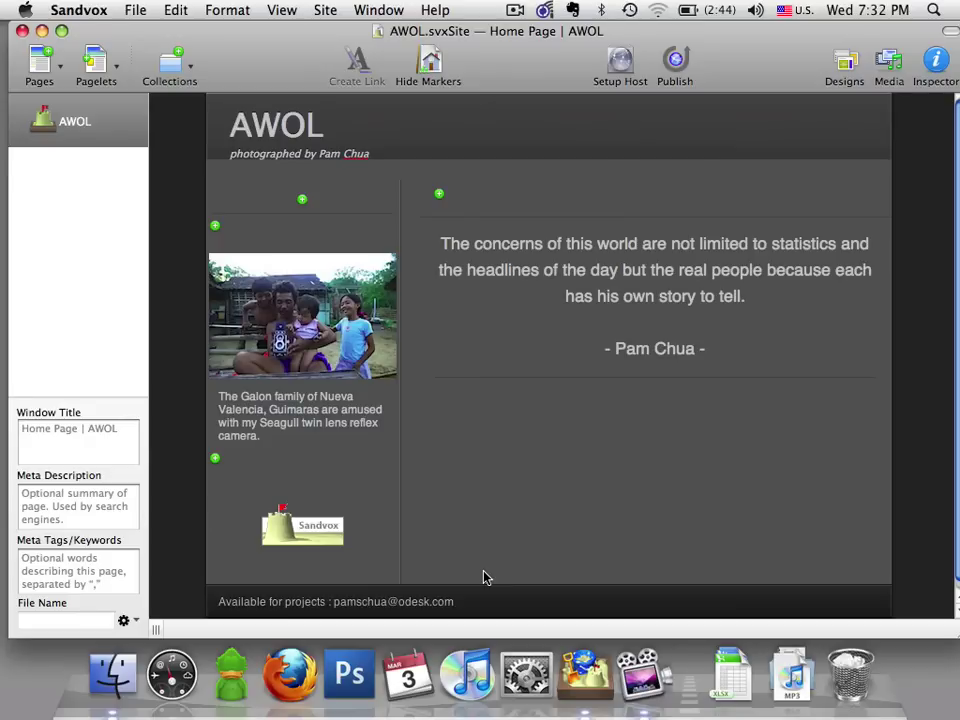
Step: Add a Living Positively page by dropping the movie from the Media browser into the page list
click(884, 70)
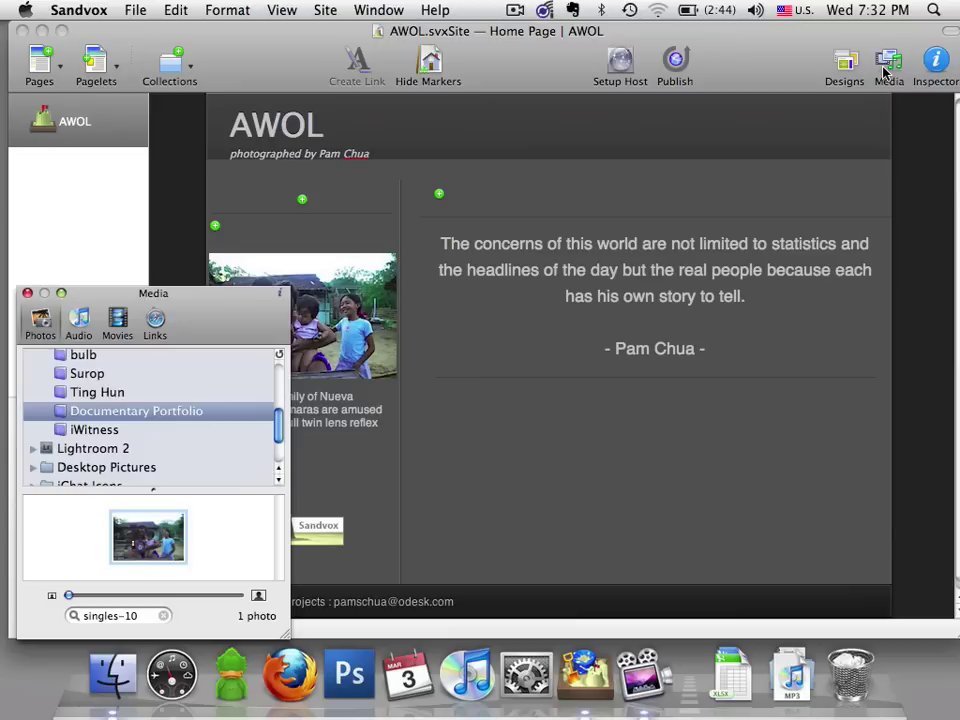
click(121, 319)
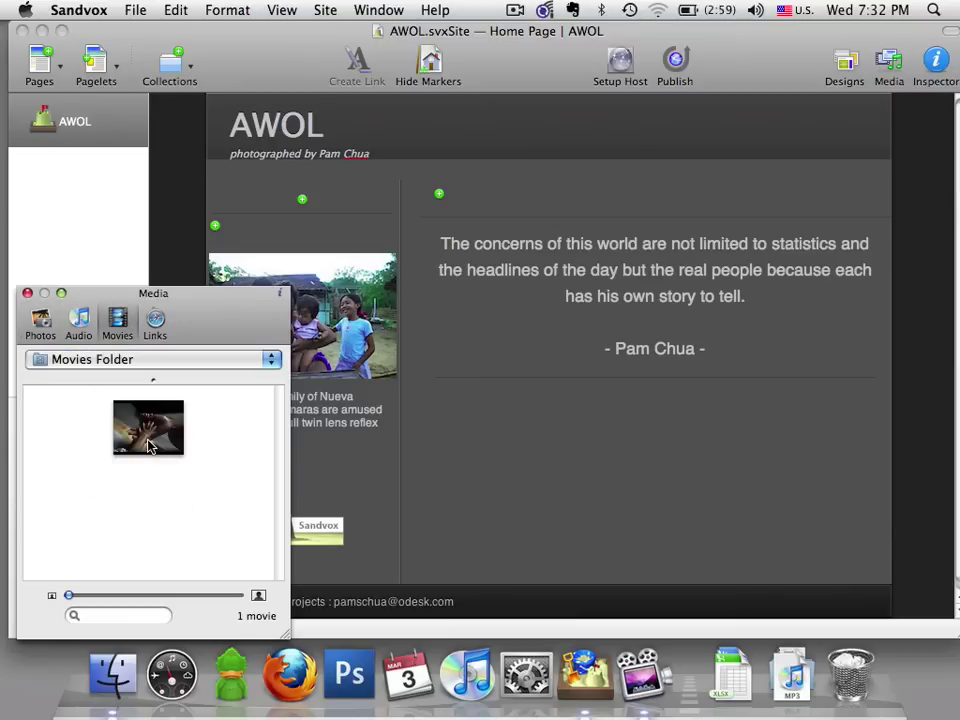
drag(148, 446, 27, 168)
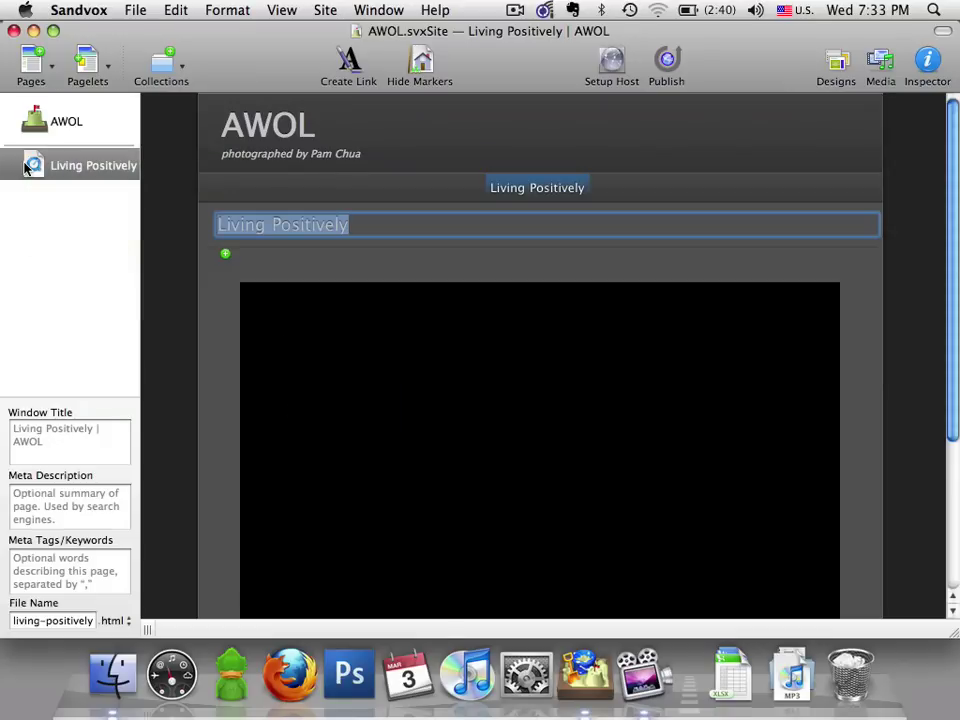
drag(954, 341, 954, 446)
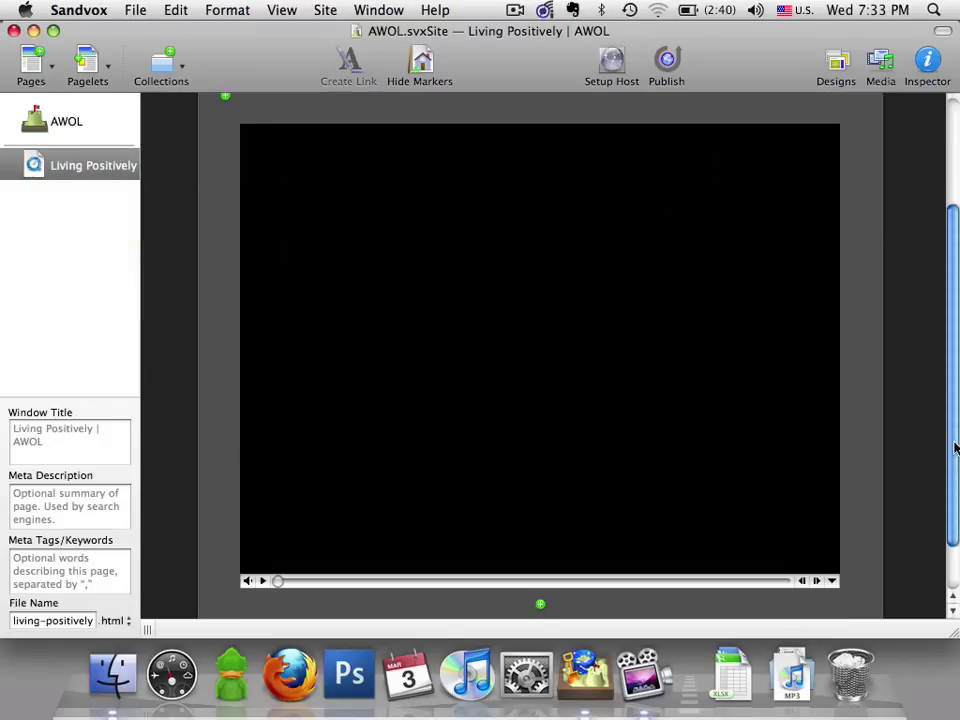
click(264, 582)
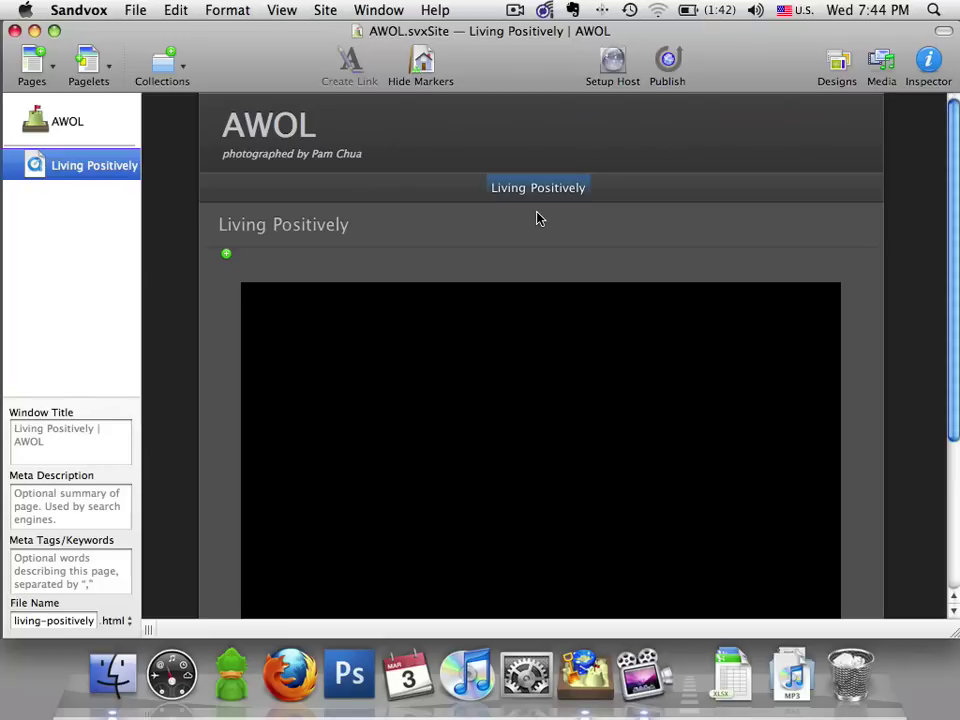
Step: Add a Photo Album collection page and retitle it iWitness
click(183, 70)
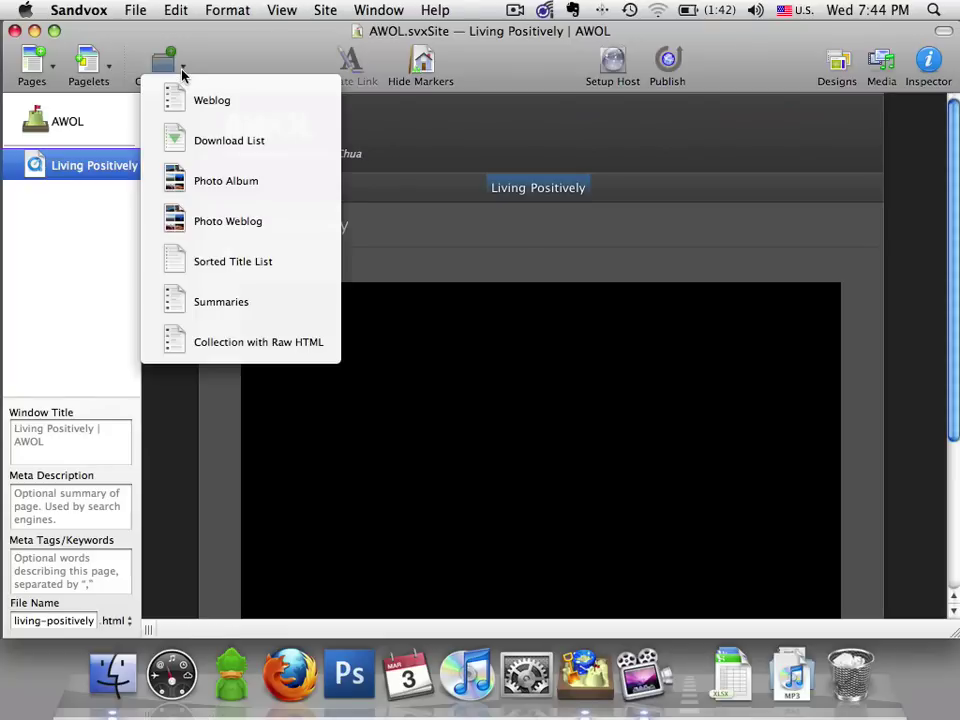
click(182, 180)
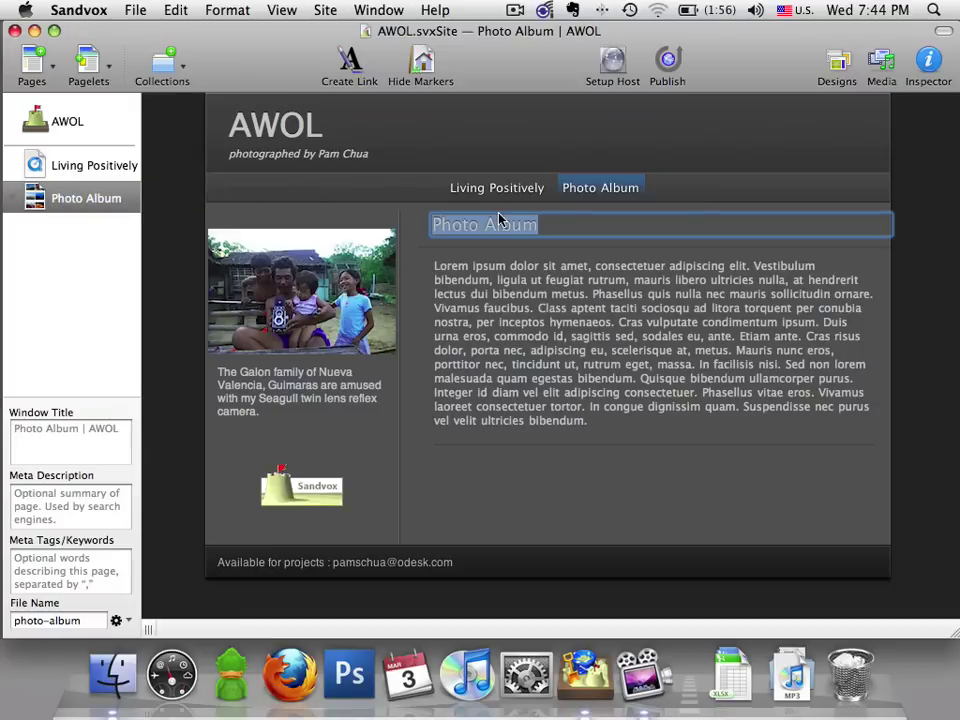
key(BackSpace)
text(i)
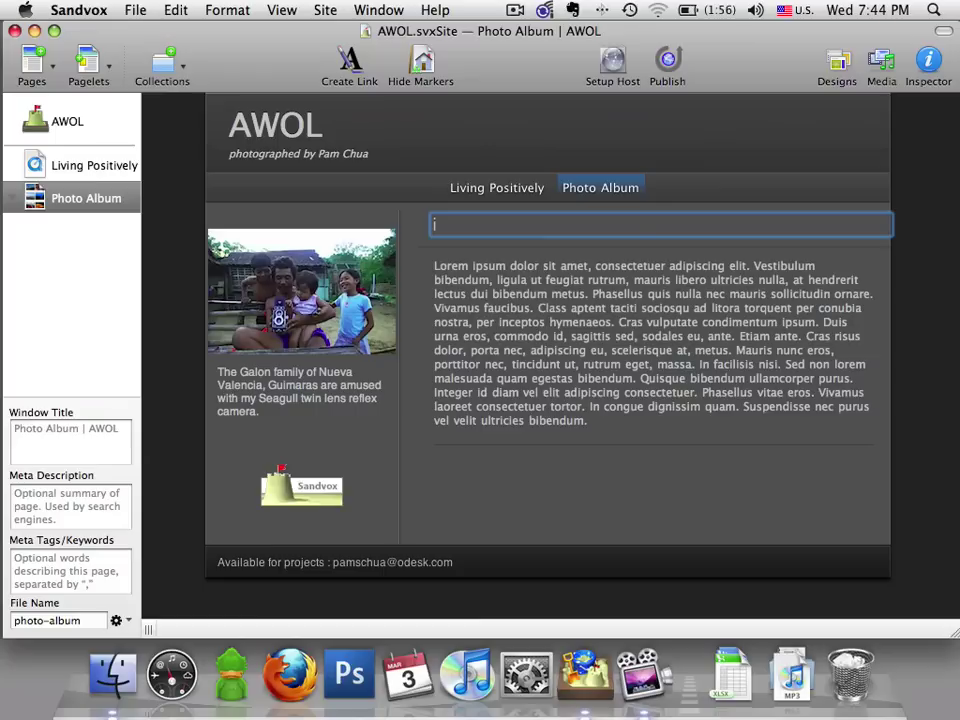
text(Witness)
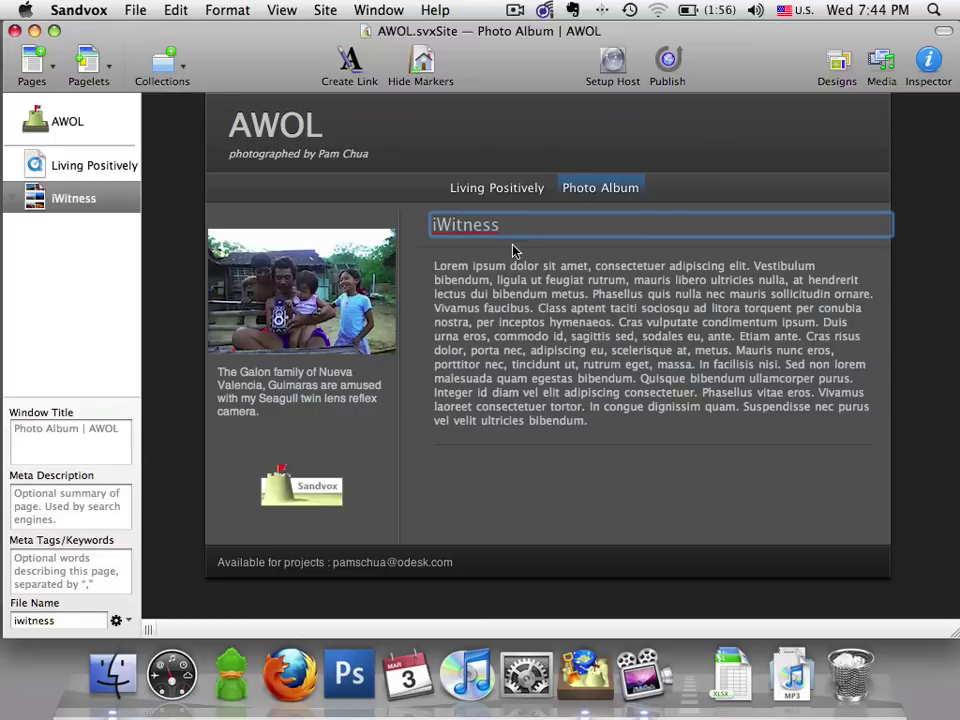
Step: Replace the album's lorem ipsum with 'As a reservist of the Armed Forces of the Philippines, I am a witness.'
key(super+w)
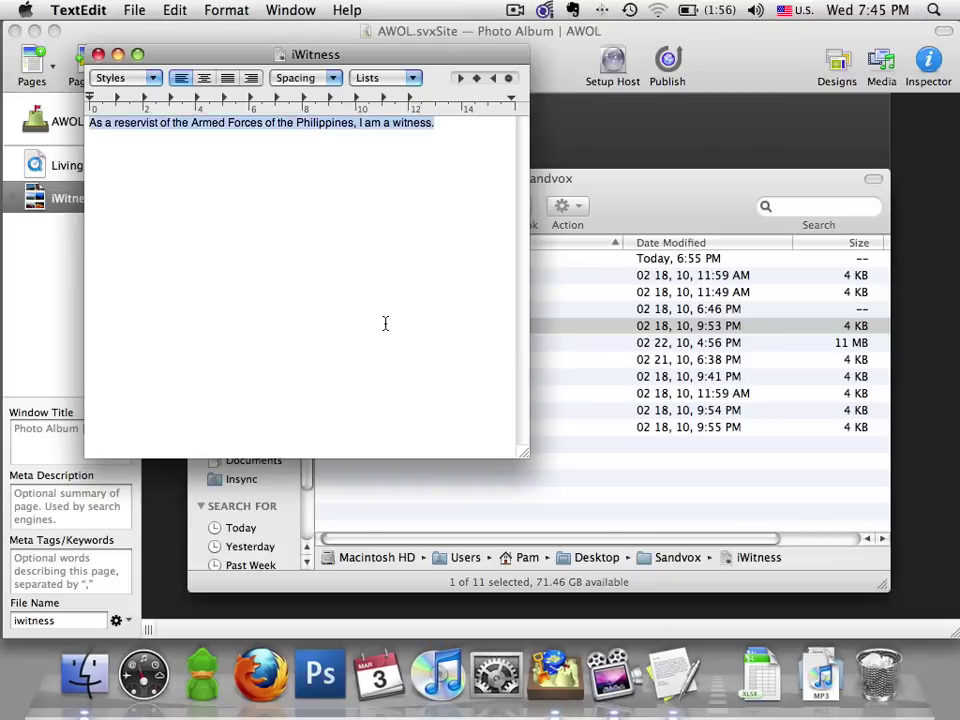
key(super+c)
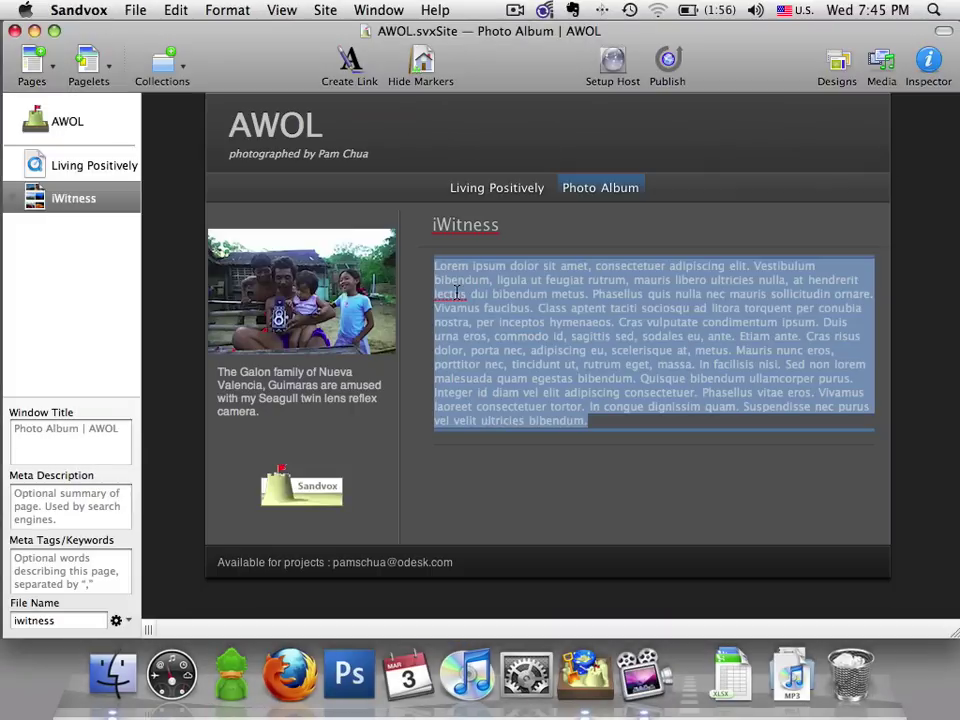
key(super+v)
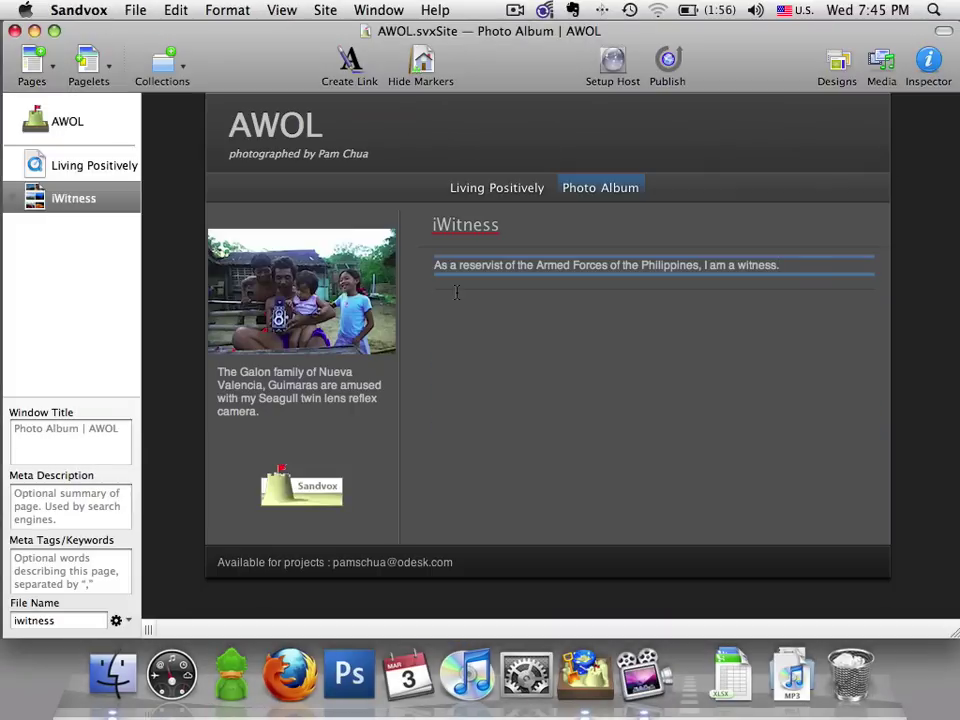
click(457, 294)
key(super+alt+m)
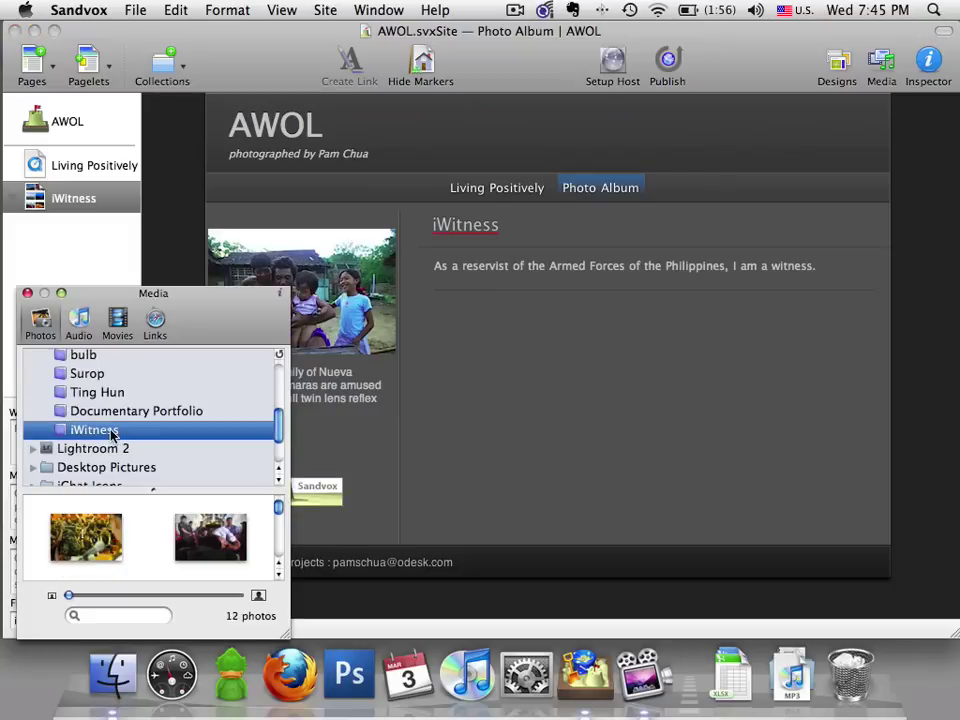
Step: Add all 12 iWitness photos to the iWitness album page, then close the Media browser
click(112, 527)
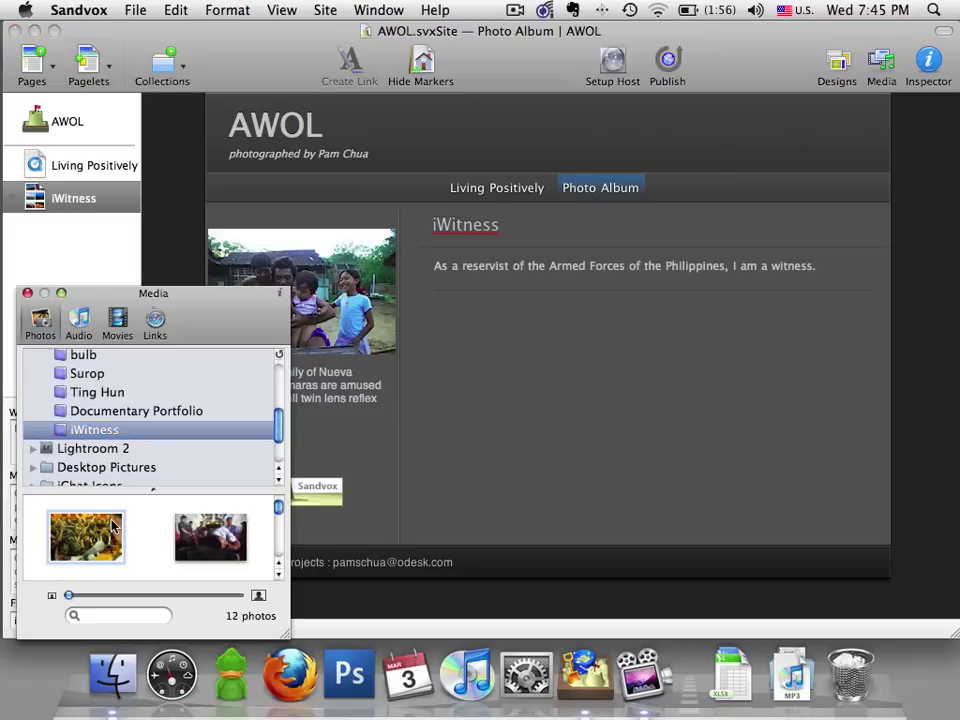
key(super+a)
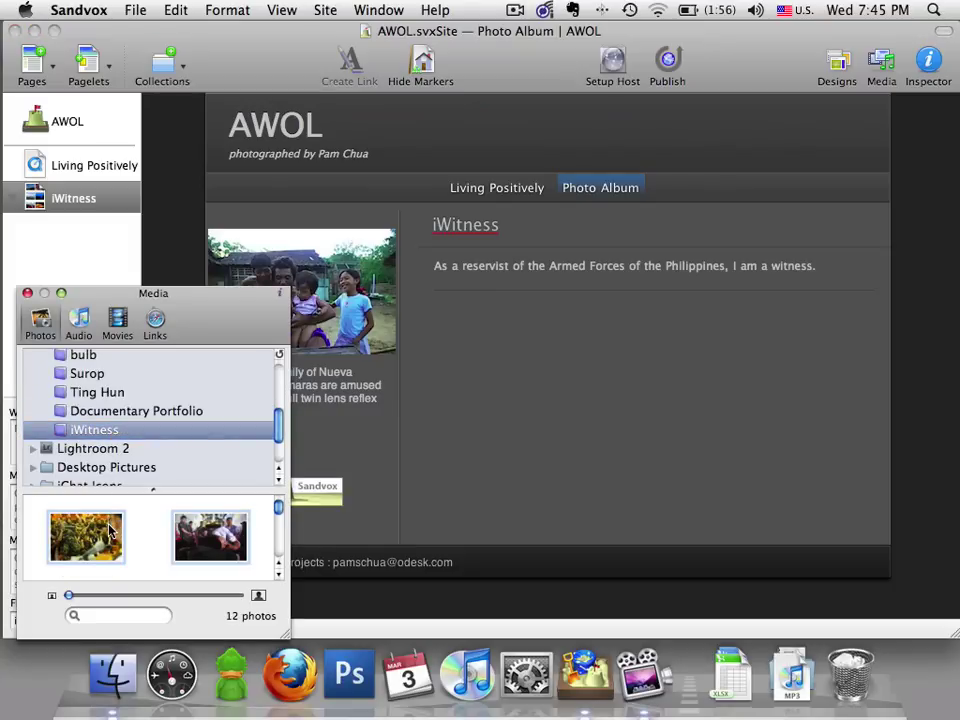
drag(112, 532, 112, 194)
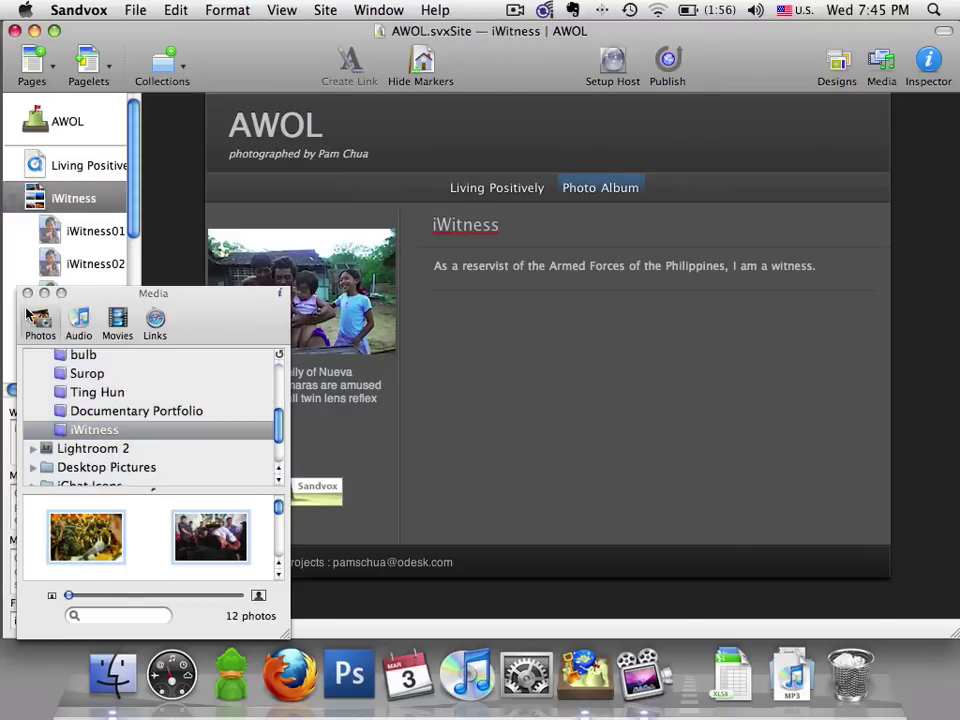
key(alt+super+m)
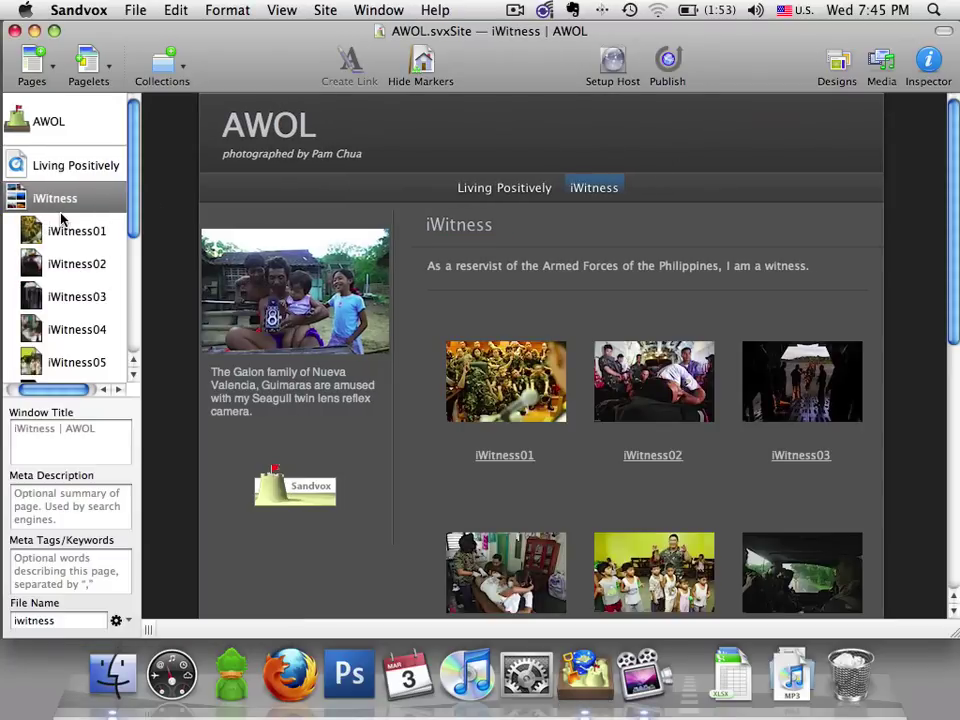
scroll(61, 218, down, 4)
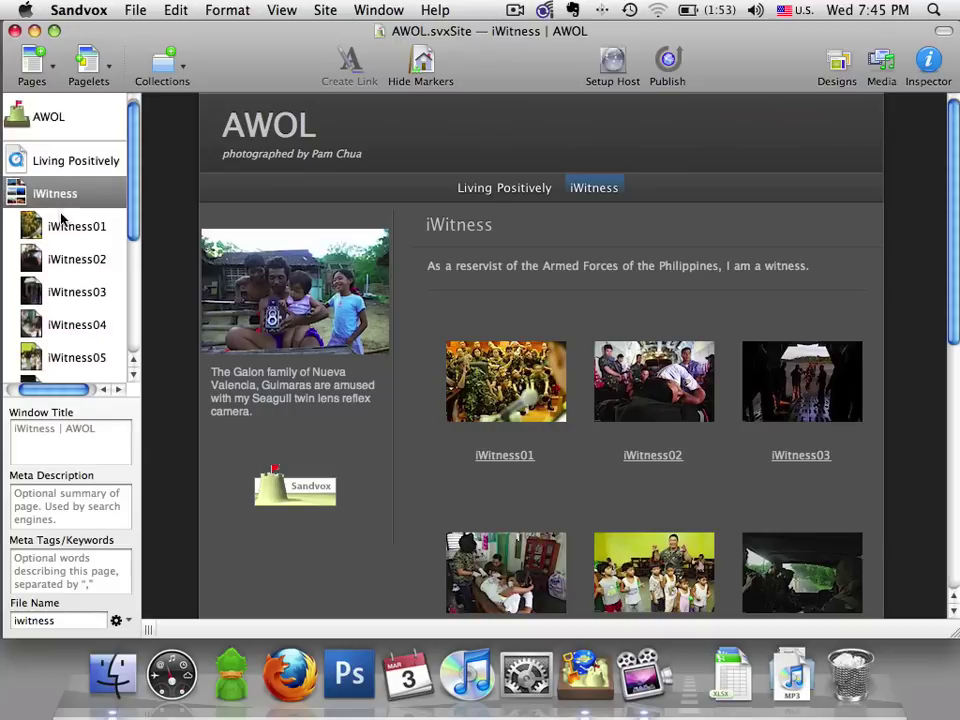
scroll(61, 218, down, 4)
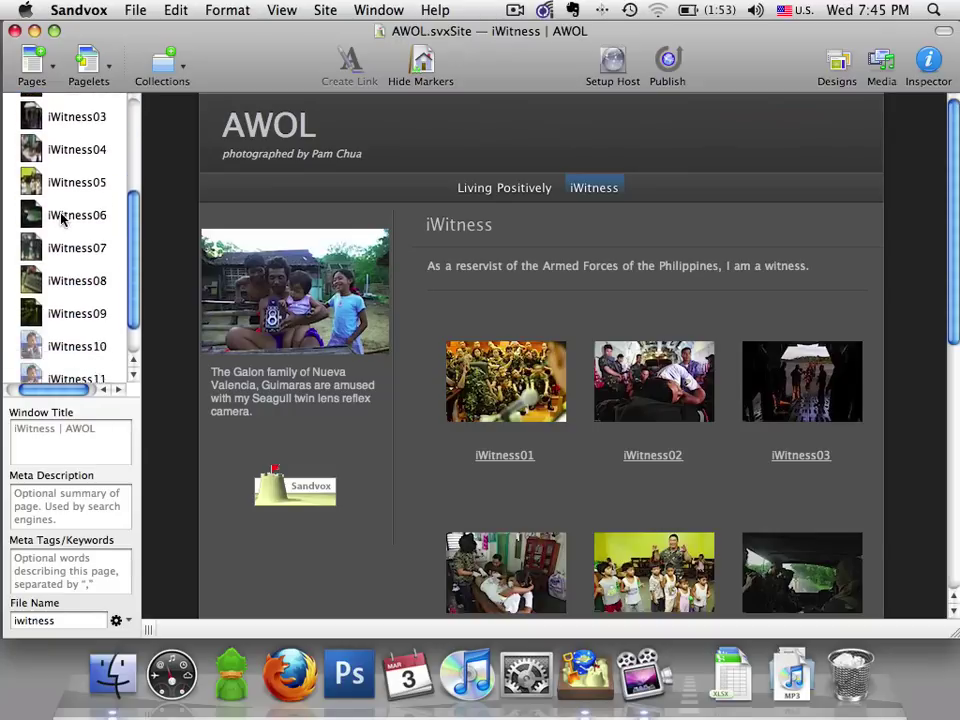
scroll(61, 218, up, 6)
scroll(61, 218, down, 3)
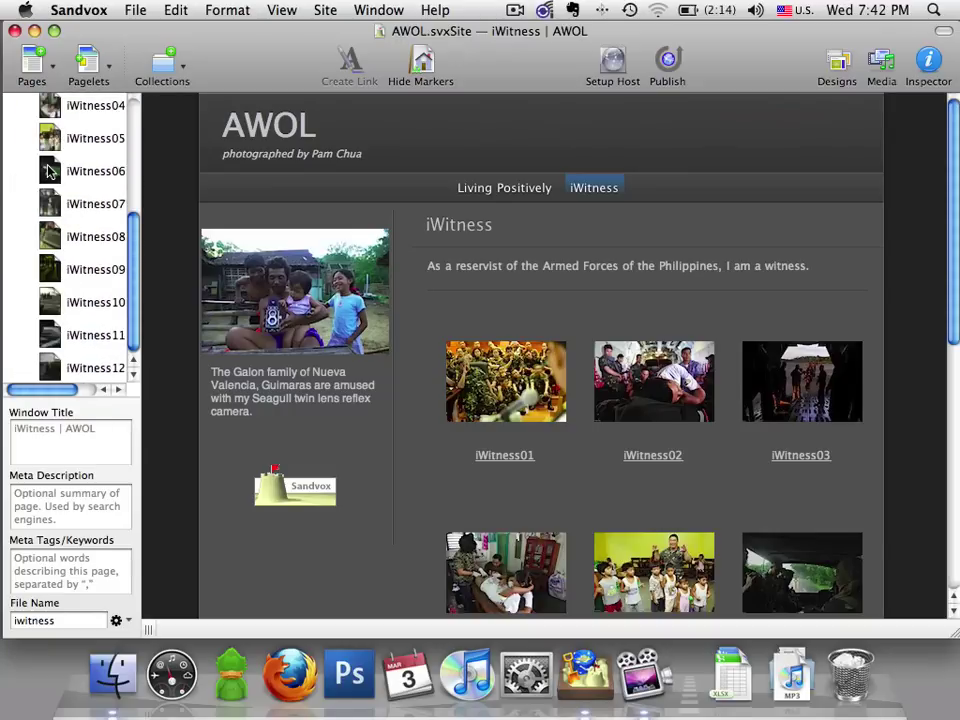
drag(40, 168, 14, 108)
scroll(46, 259, down, 3)
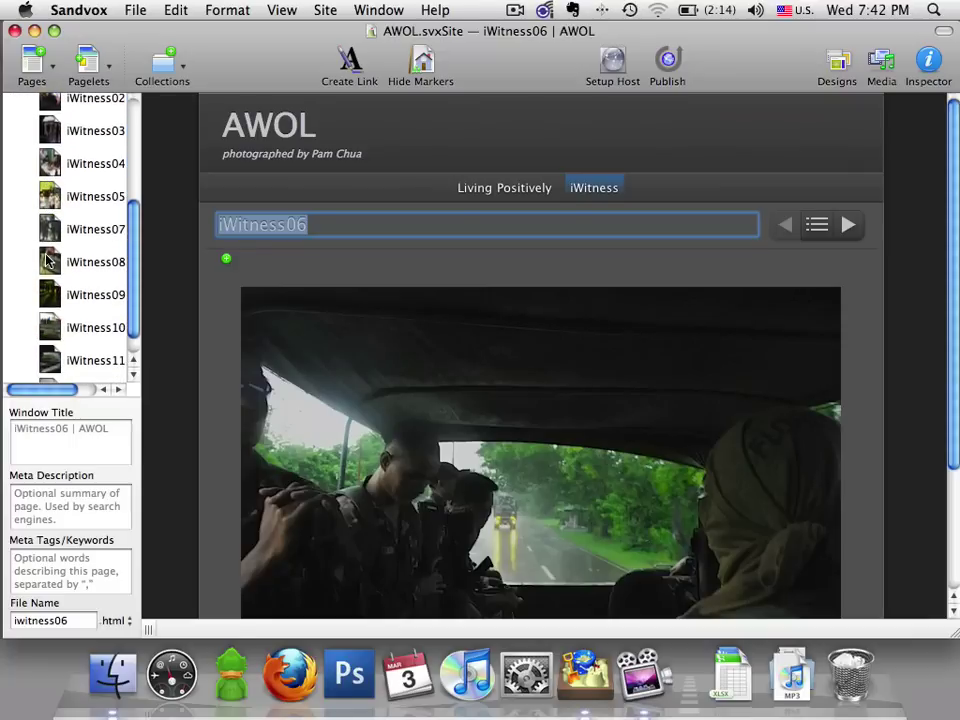
scroll(47, 260, up, 4)
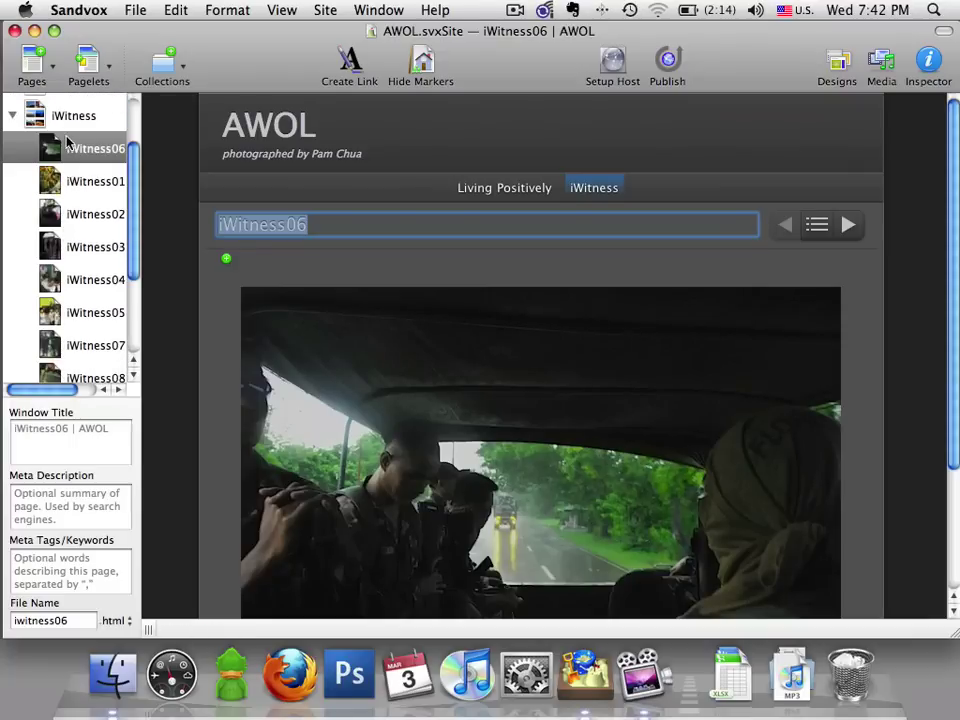
drag(55, 148, 47, 333)
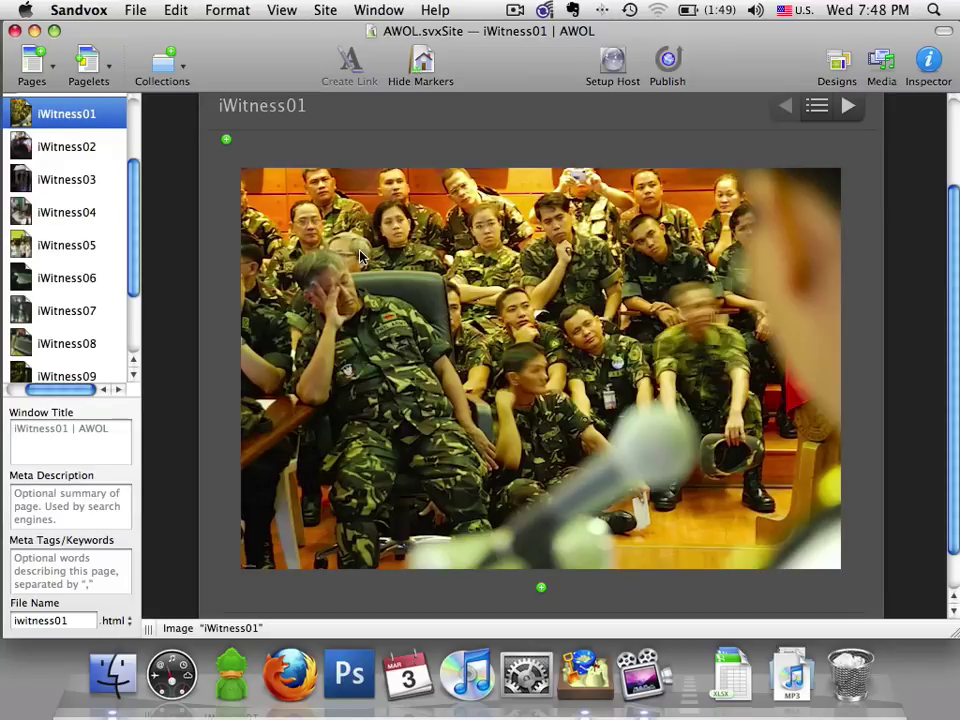
click(849, 110)
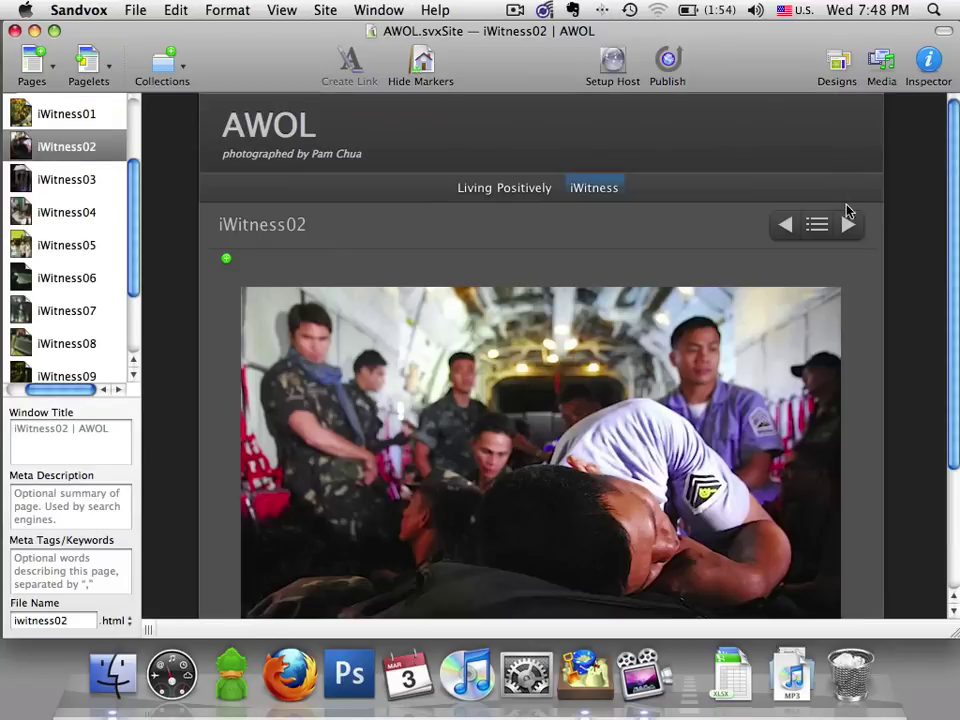
click(847, 222)
scroll(848, 226, down, 2)
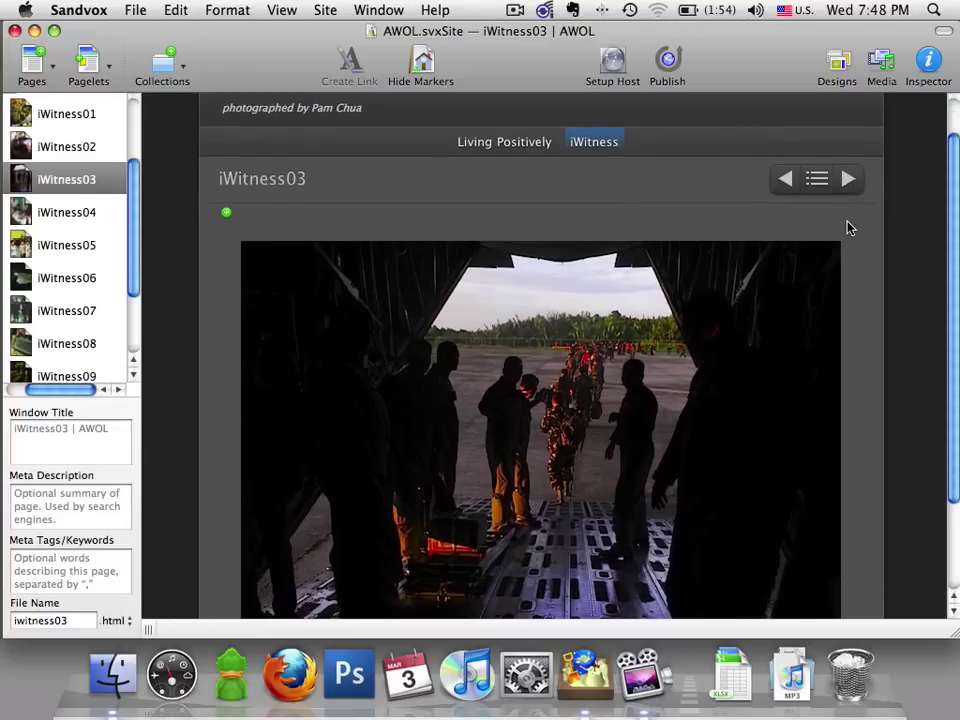
scroll(847, 226, down, 2)
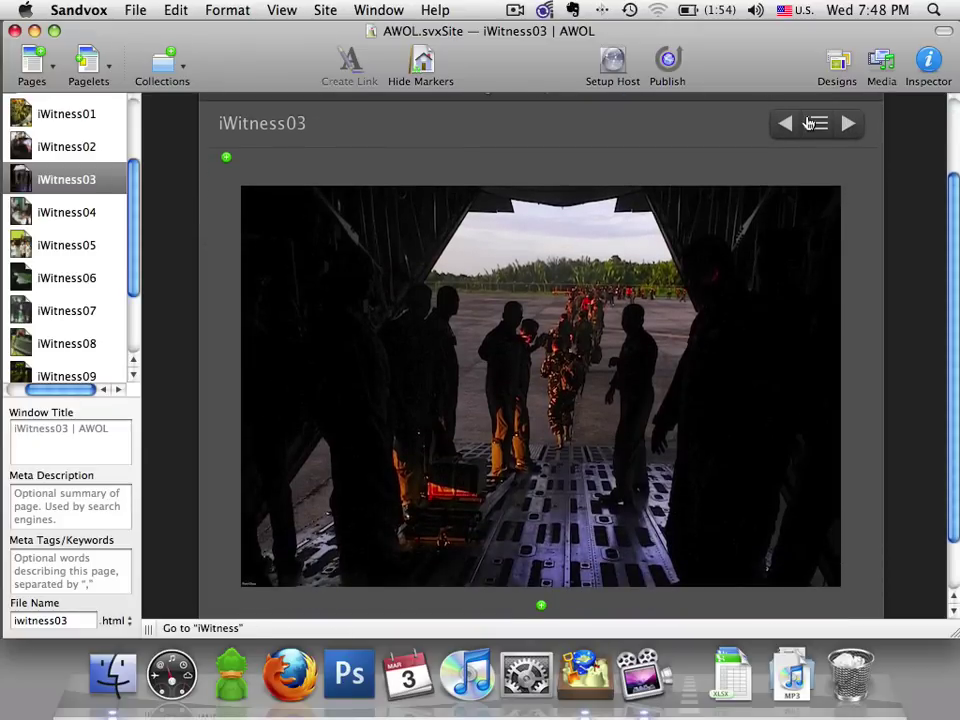
click(811, 122)
scroll(814, 121, down, 4)
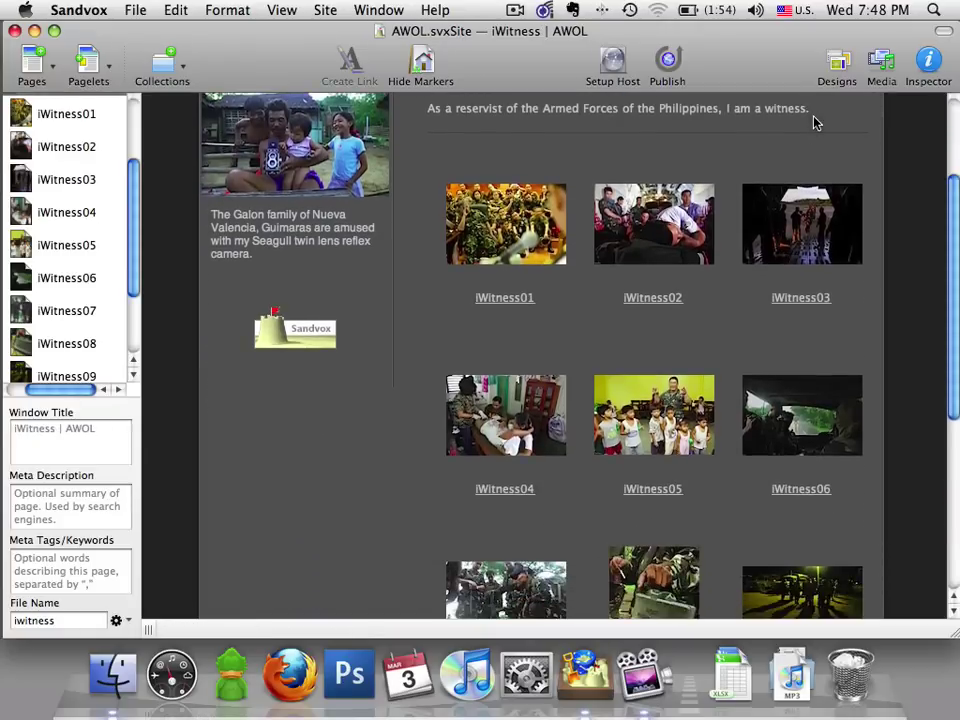
scroll(814, 122, down, 8)
scroll(584, 136, up, 10)
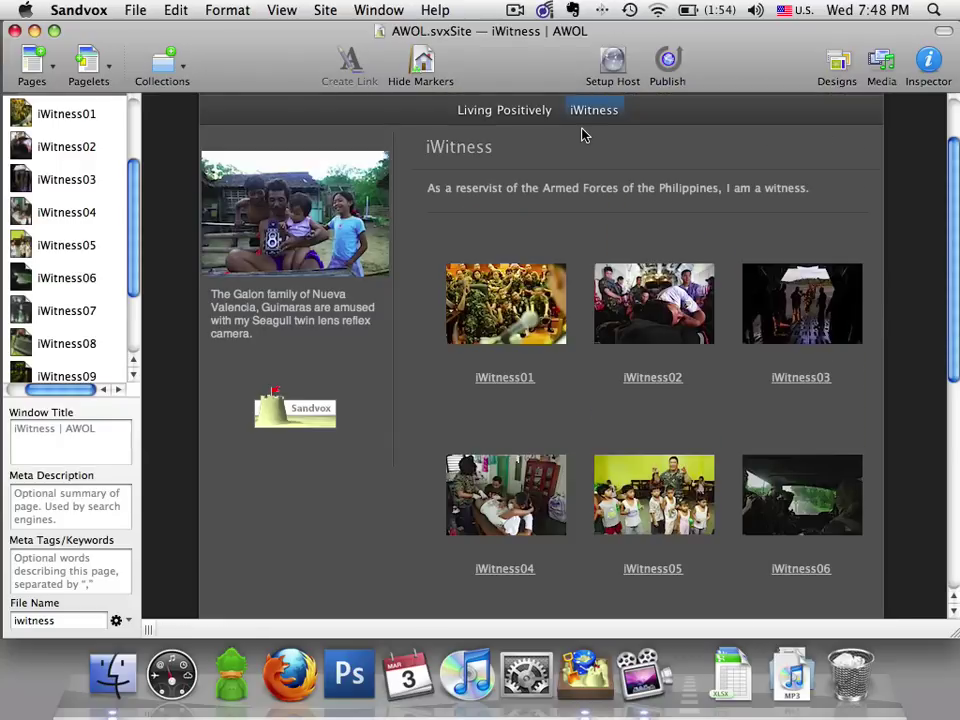
scroll(60, 300, up, 3)
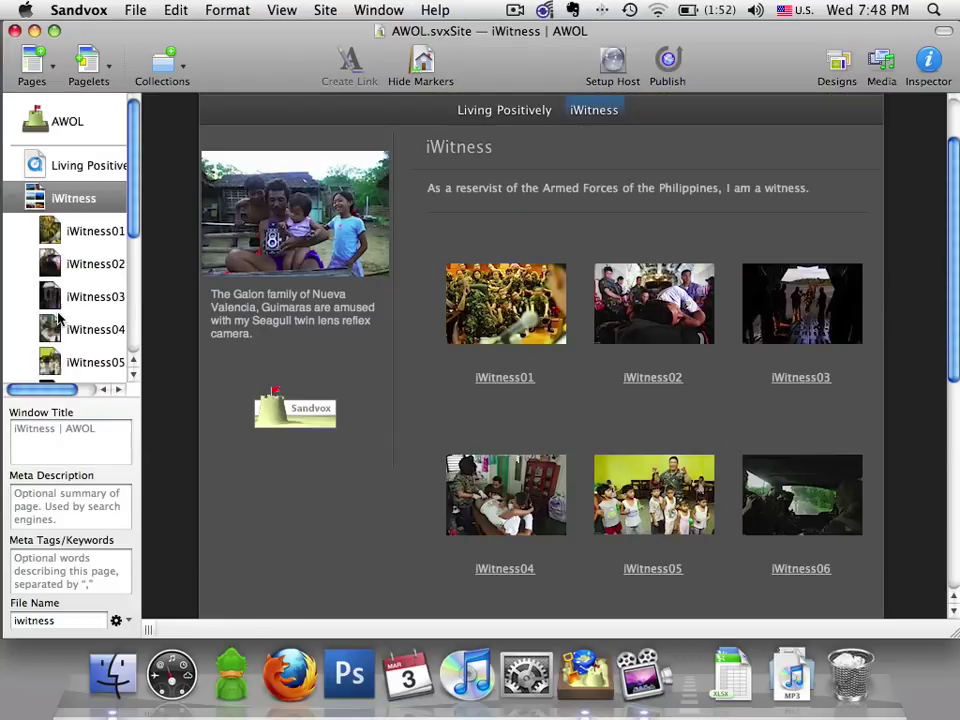
Step: Collapse the iWitness album and add a new YouTube video page after it
click(12, 200)
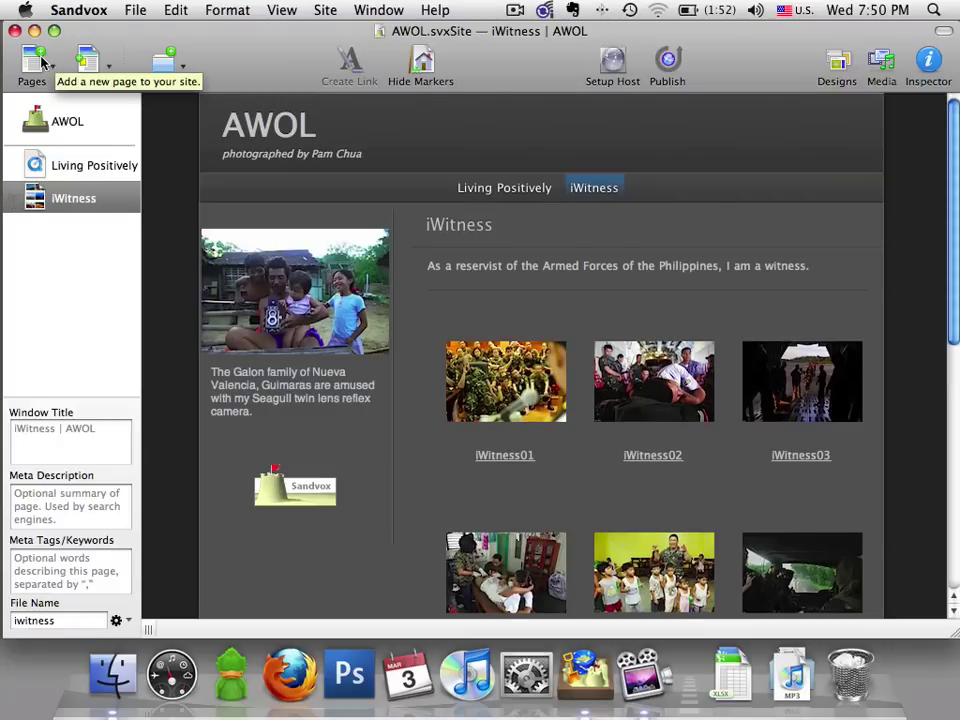
click(42, 62)
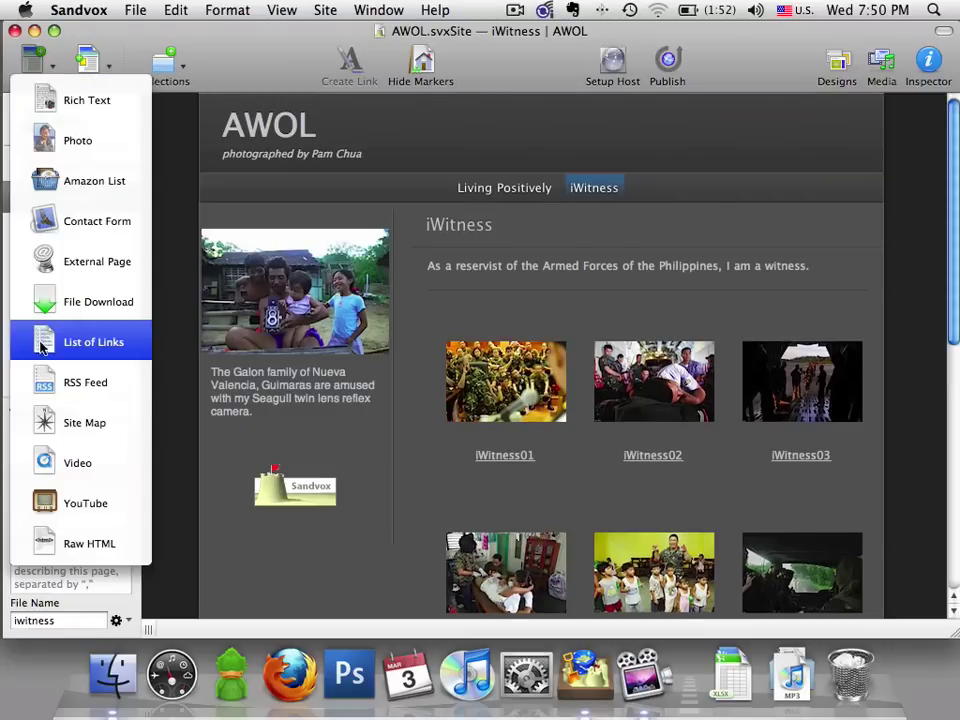
click(27, 513)
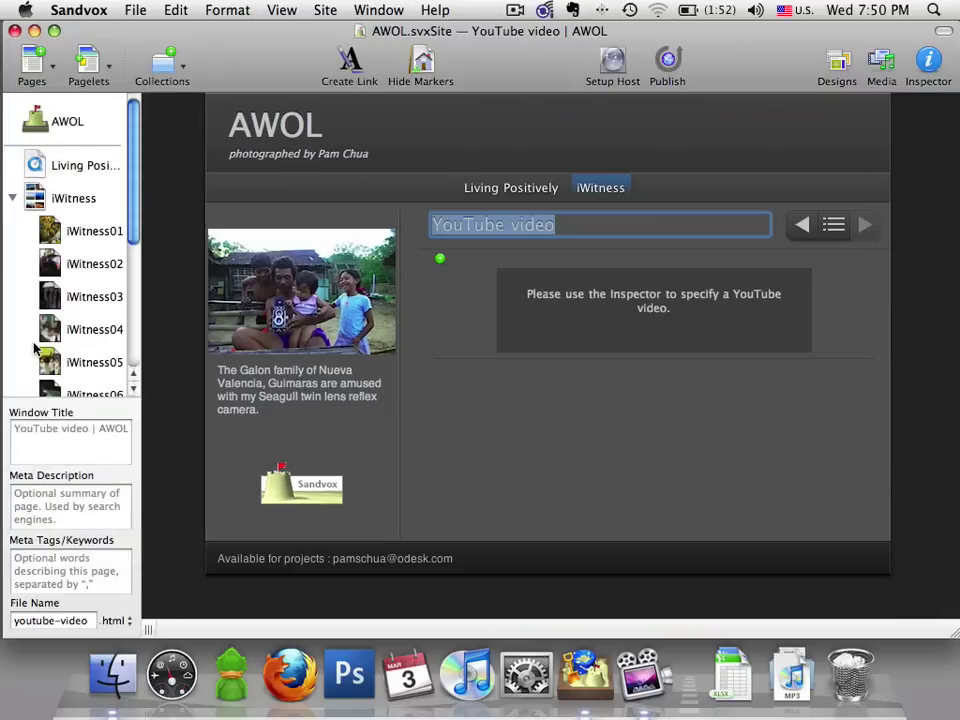
scroll(34, 347, down, 10)
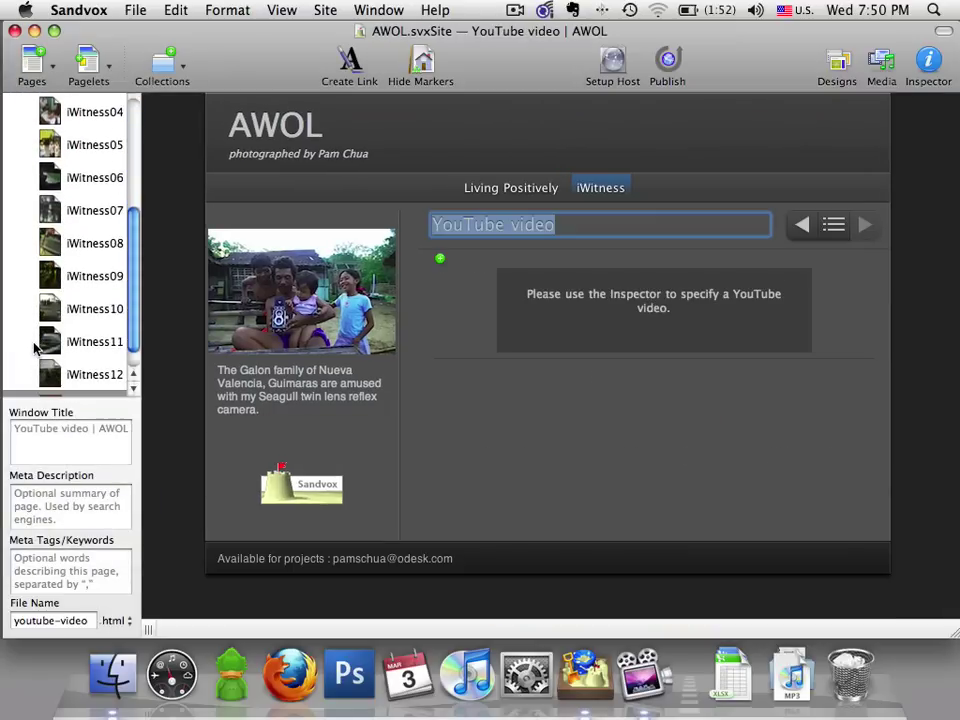
scroll(34, 347, down, 2)
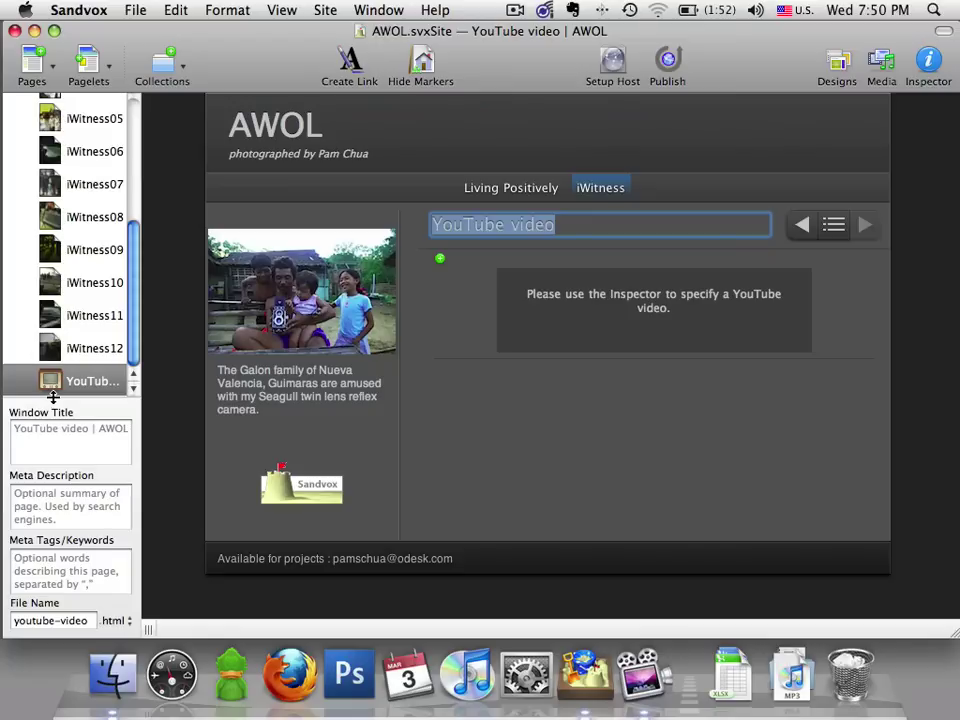
drag(53, 397, 35, 125)
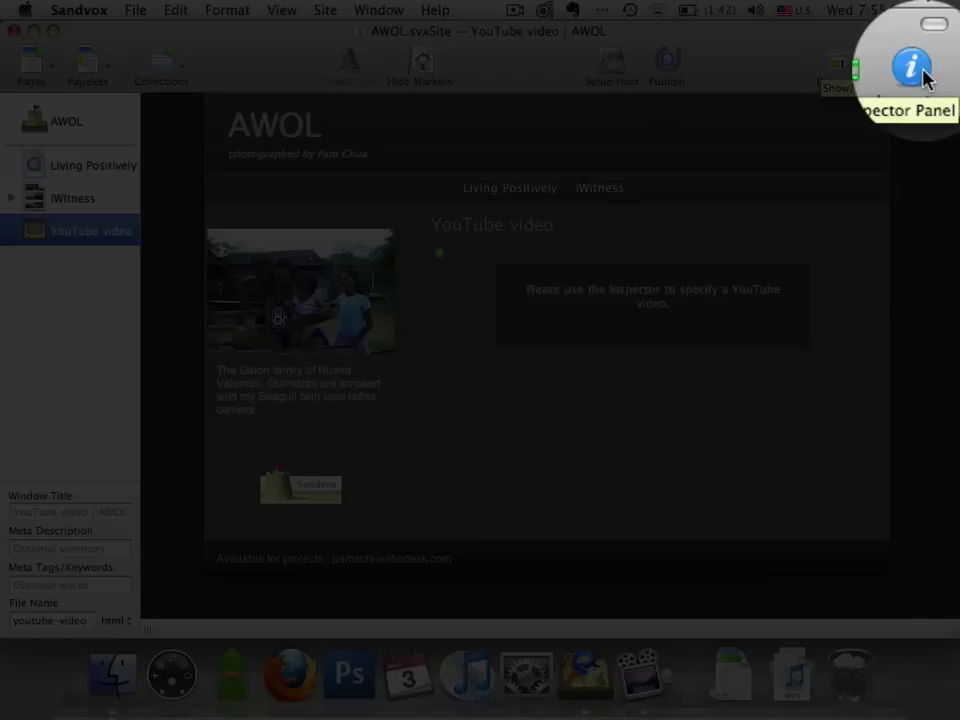
Step: Title the YouTube page 'Paradise Lost' and include it in the site menu
click(927, 68)
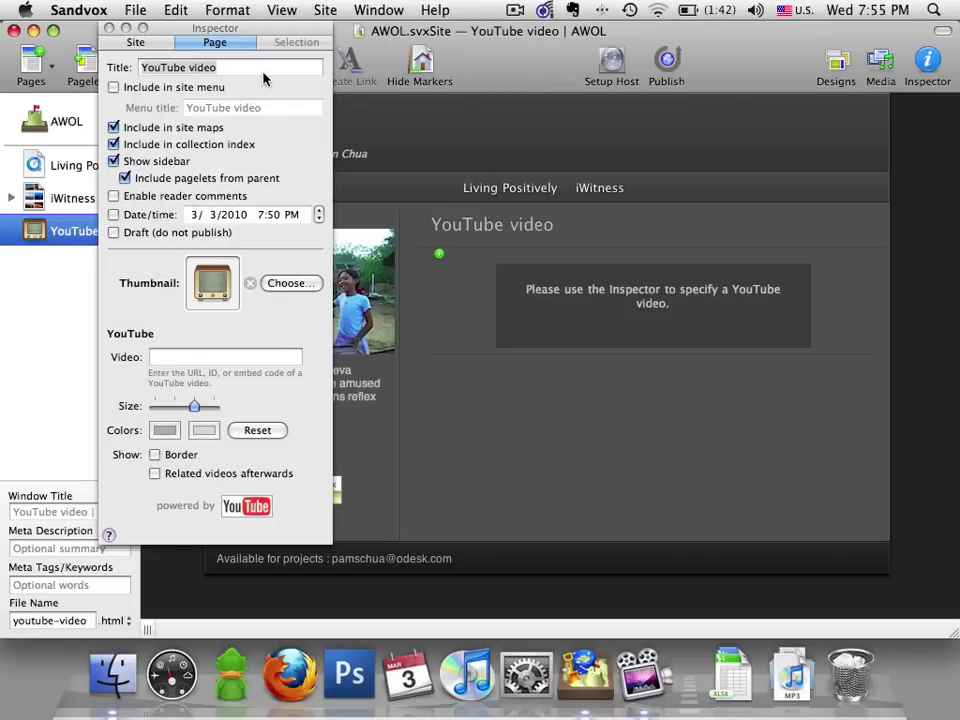
click(259, 72)
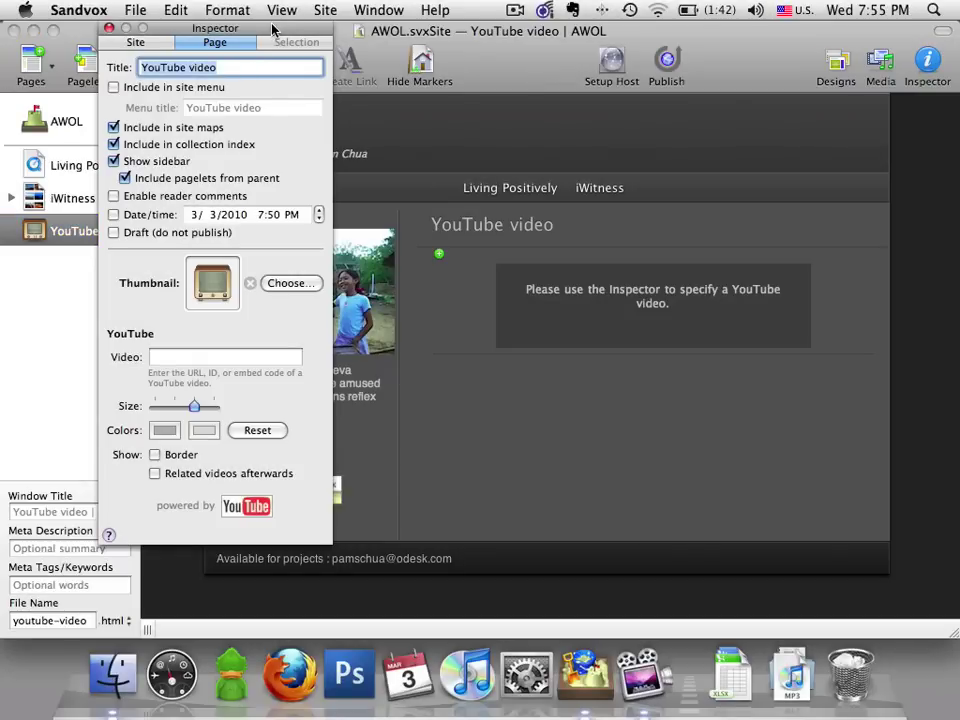
text(Paradise Lost)
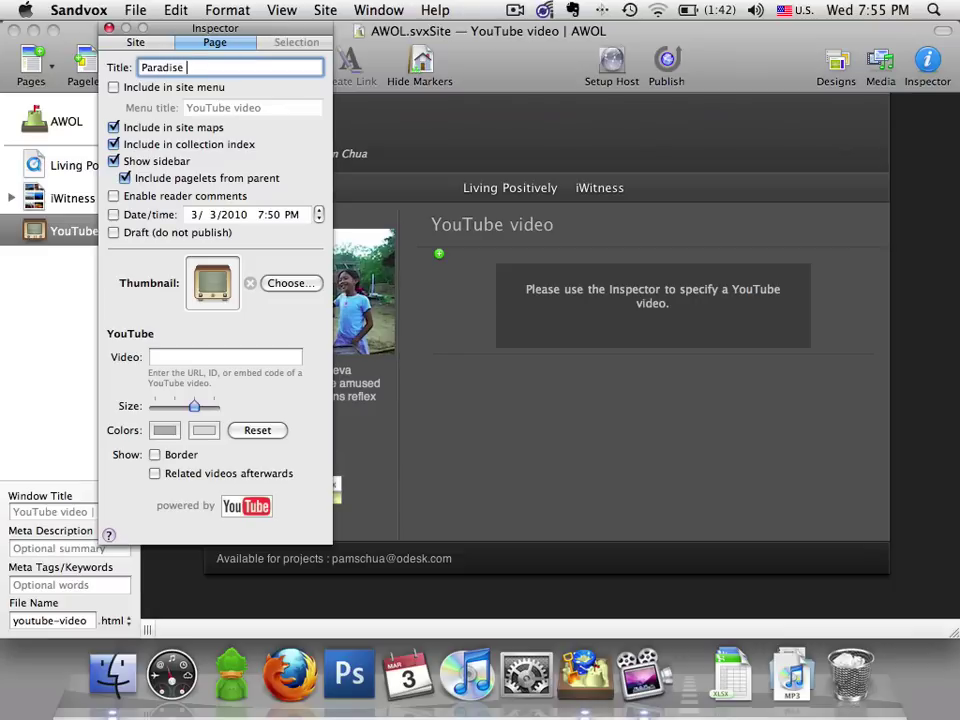
click(112, 87)
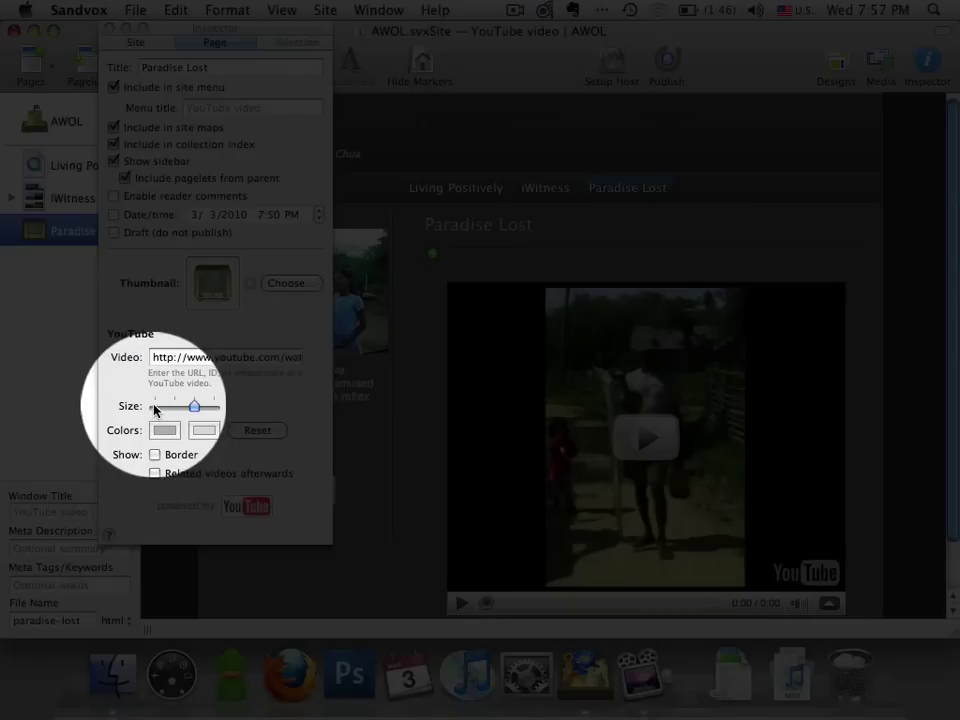
Step: Set the embedded video to medium size and give it a border
drag(195, 406, 155, 408)
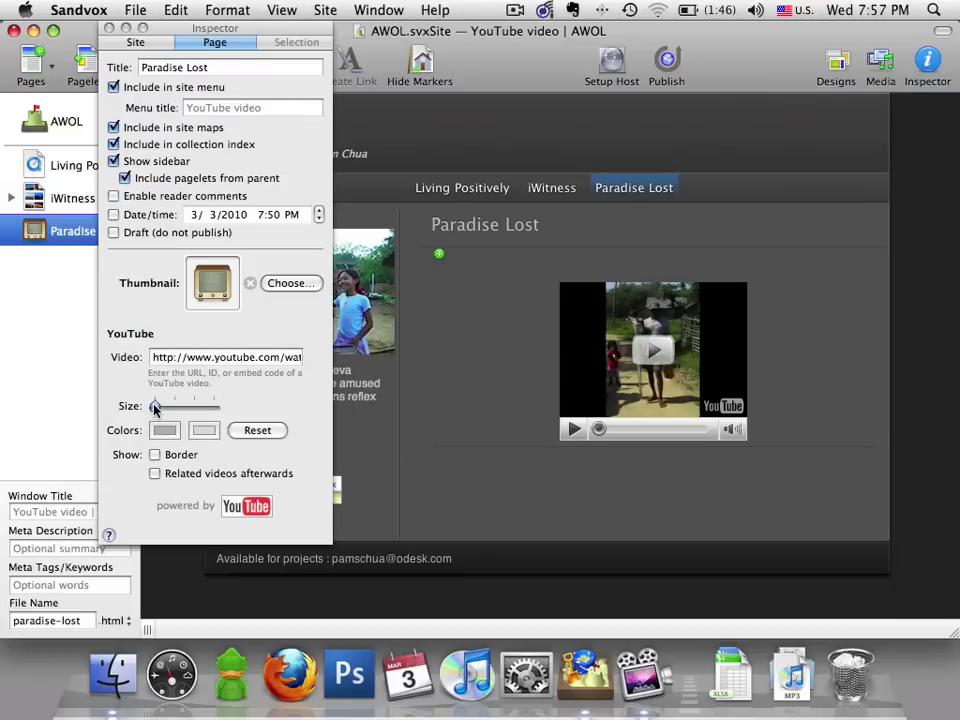
drag(155, 408, 214, 407)
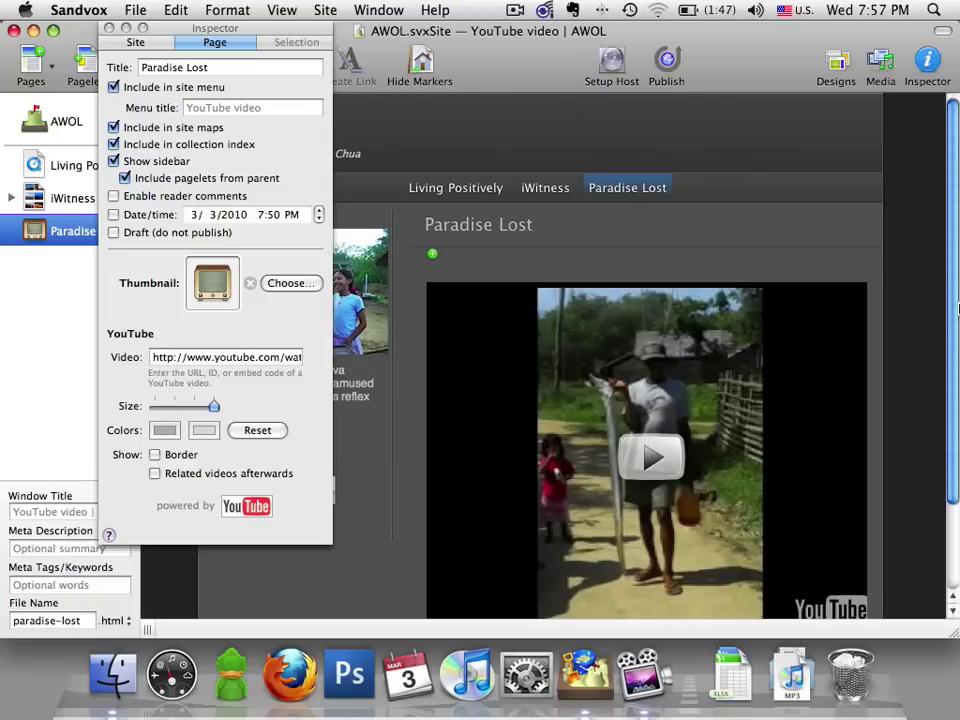
drag(957, 309, 953, 384)
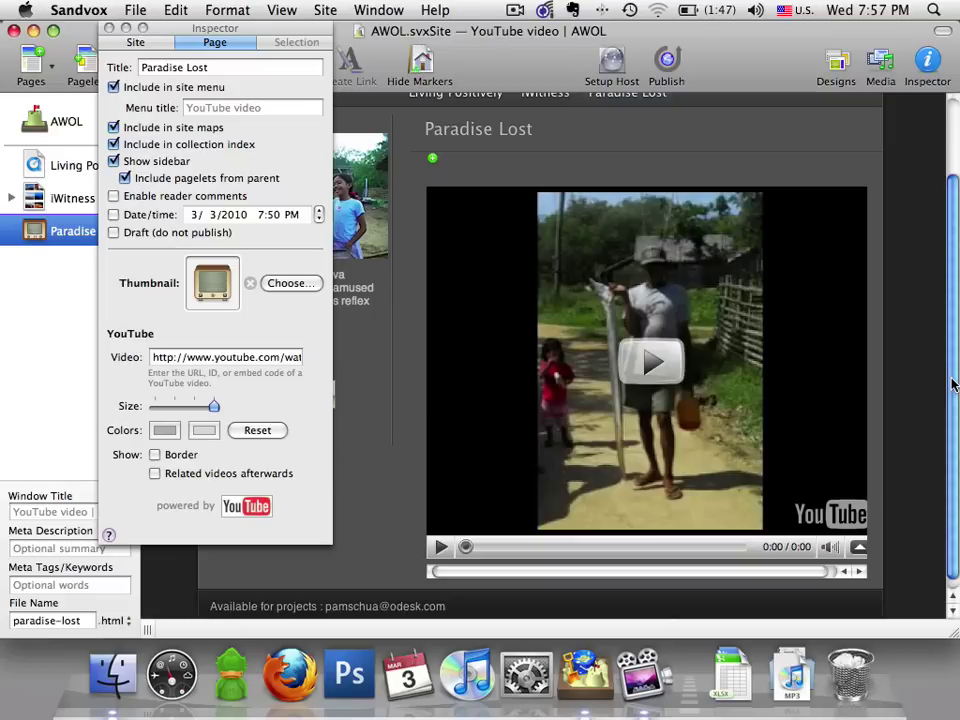
click(195, 406)
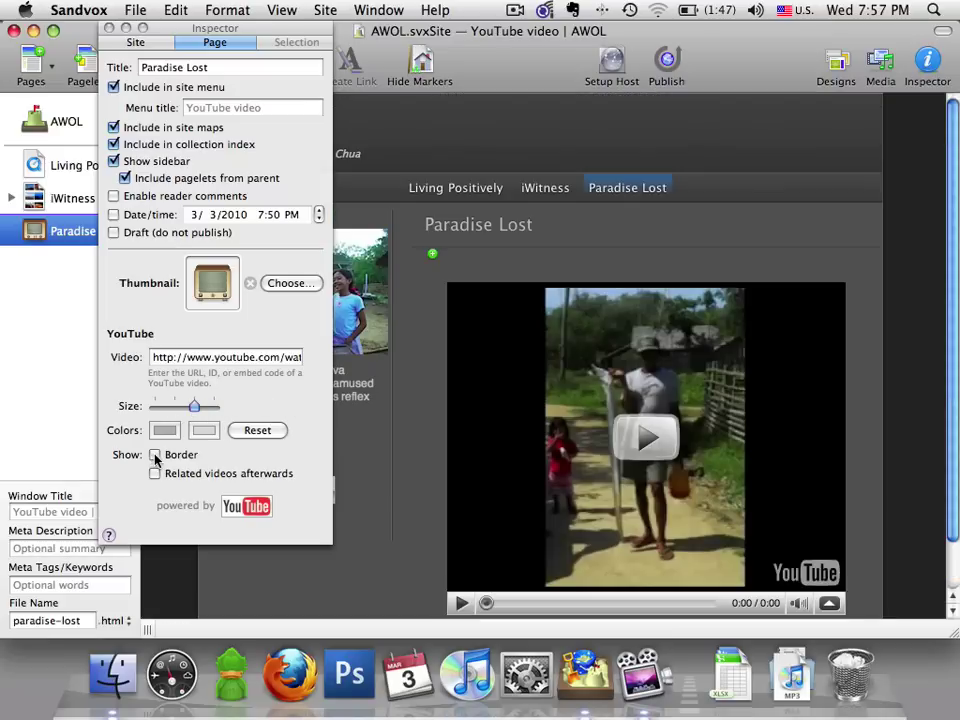
click(155, 456)
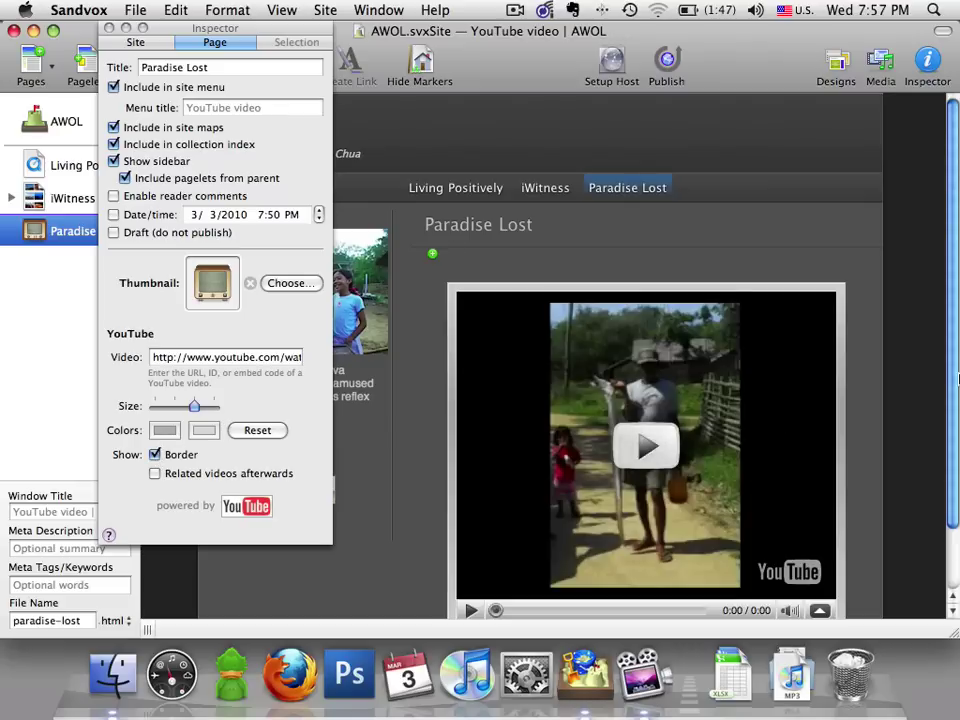
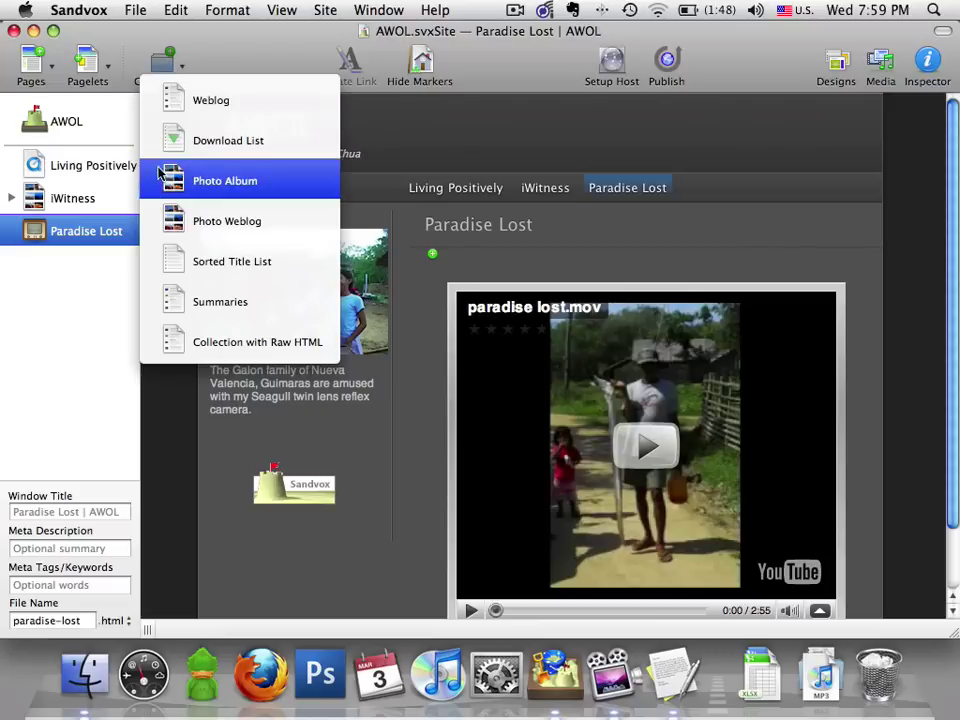
Step: Add a Photo Weblog collection titled 'Snippets of Life'
click(167, 212)
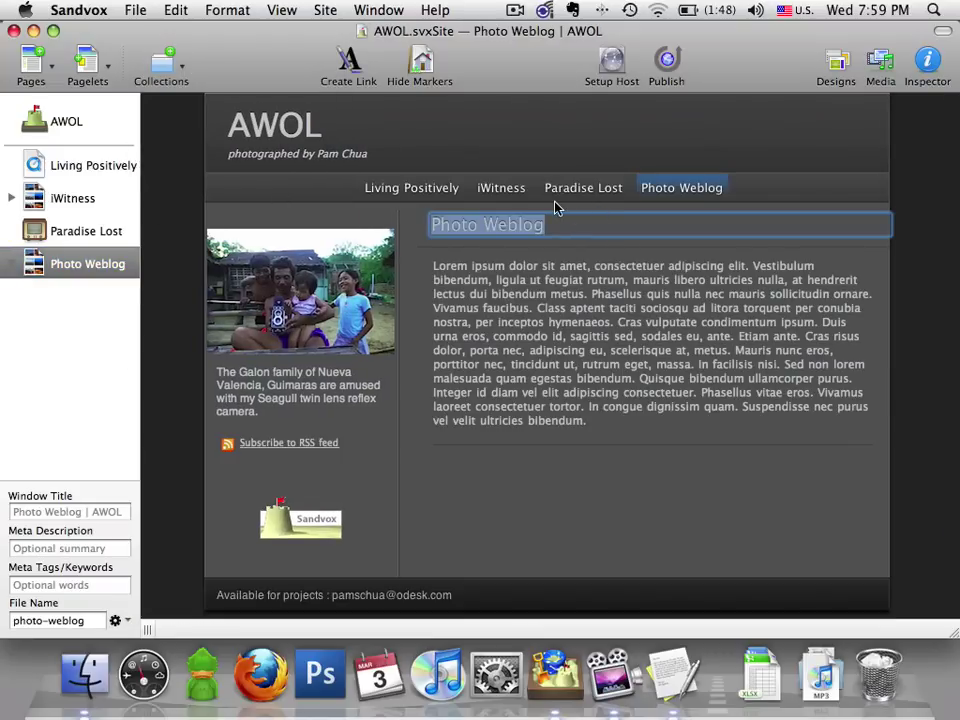
text(Snipp)
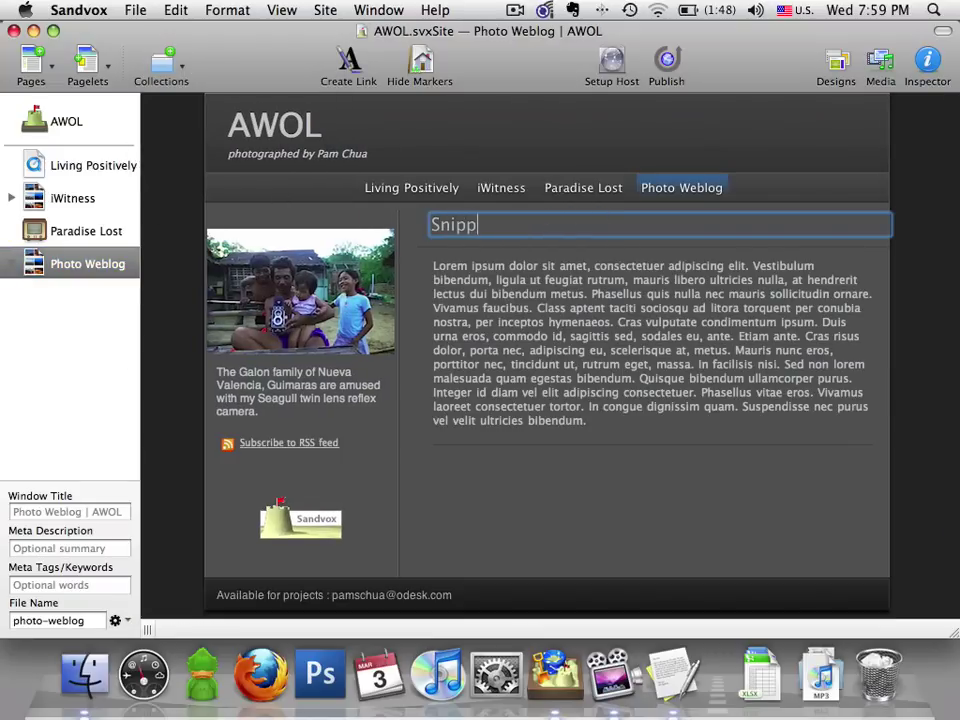
text(ets of )
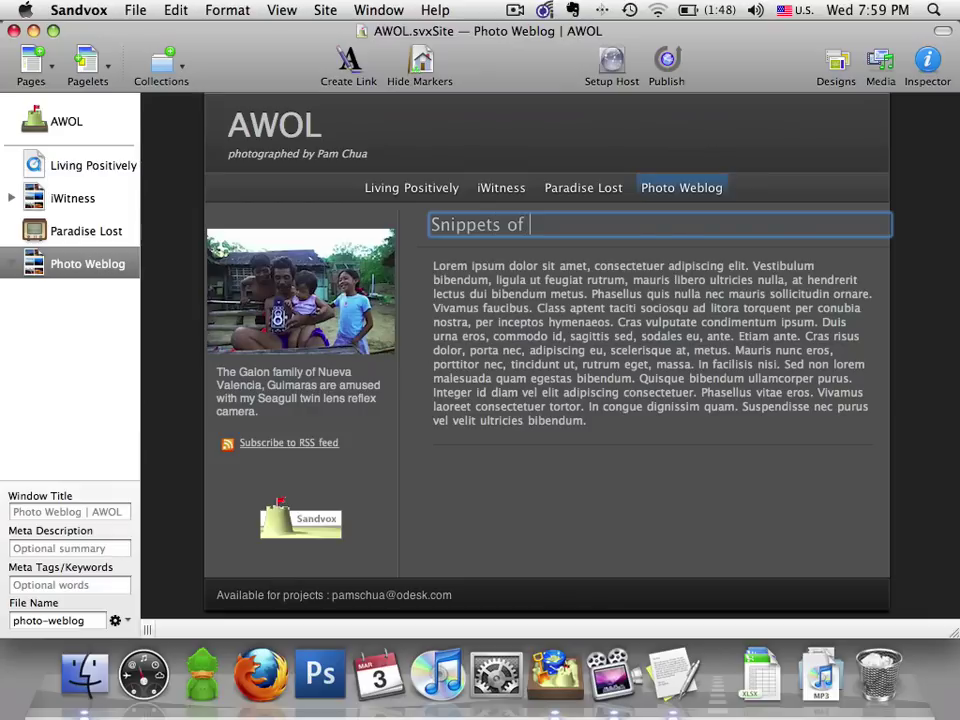
text(Life)
click(418, 259)
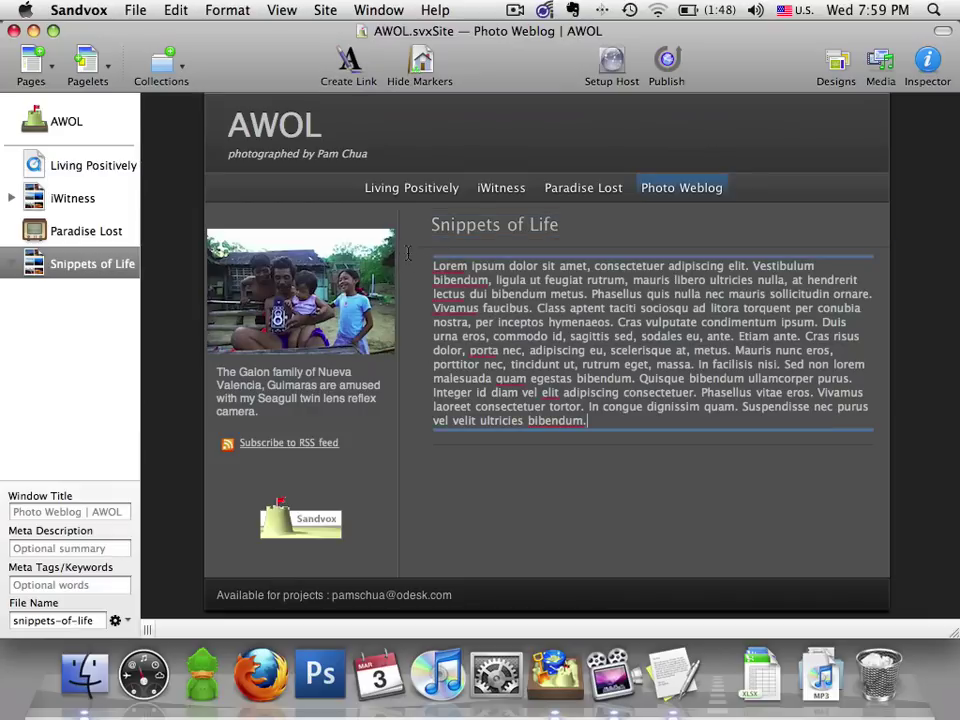
Step: Clear the lorem ipsum placeholder body so it can hold the intro line, then show the media browser
drag(587, 421, 436, 265)
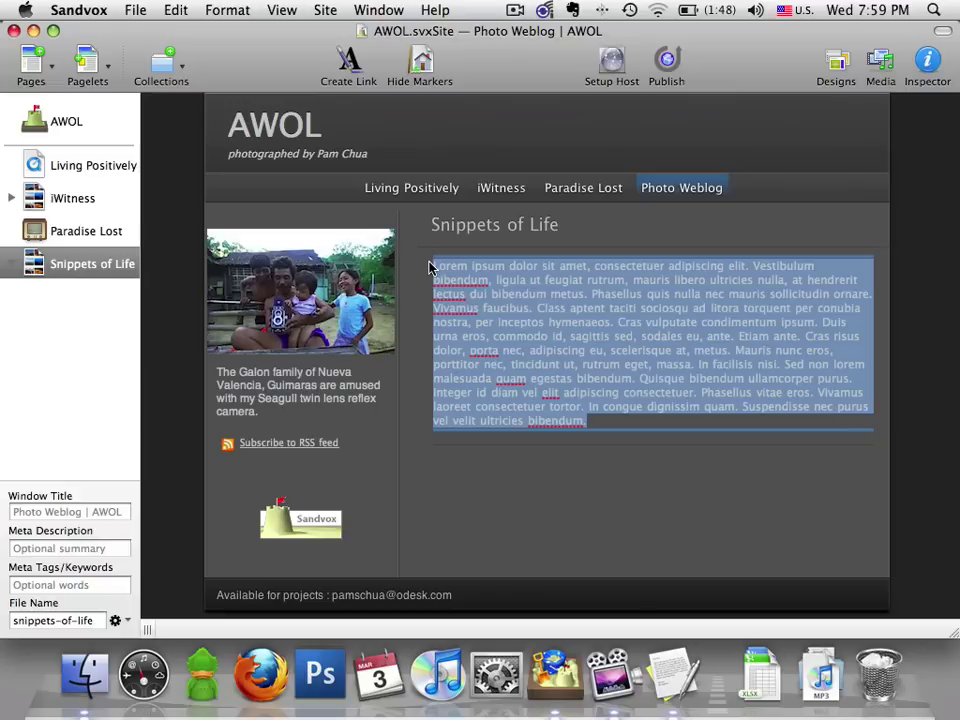
key(BackSpace)
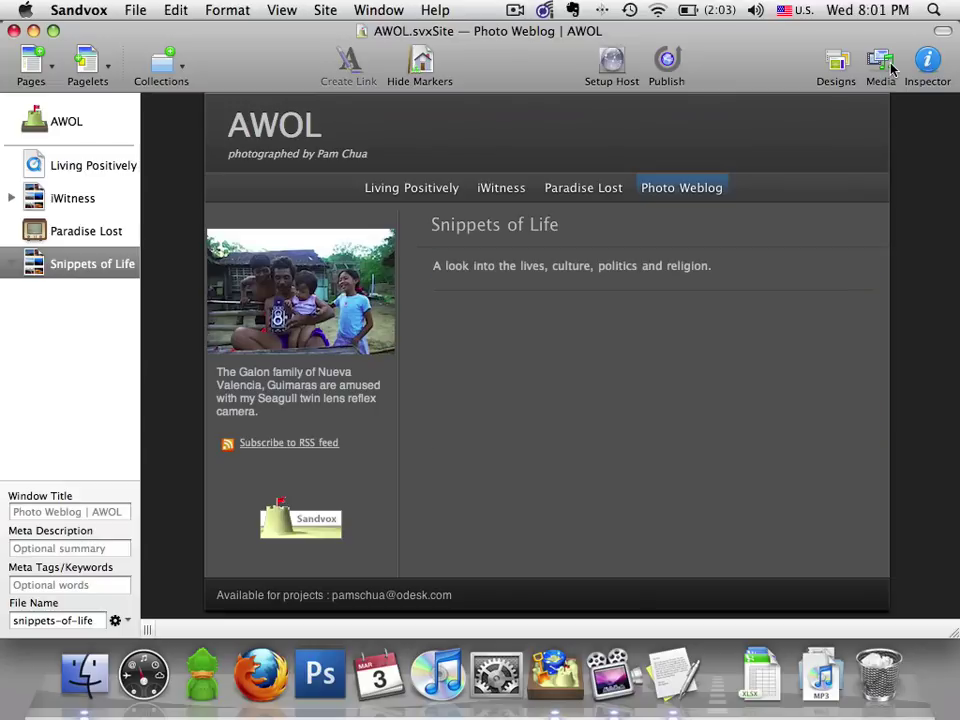
click(881, 64)
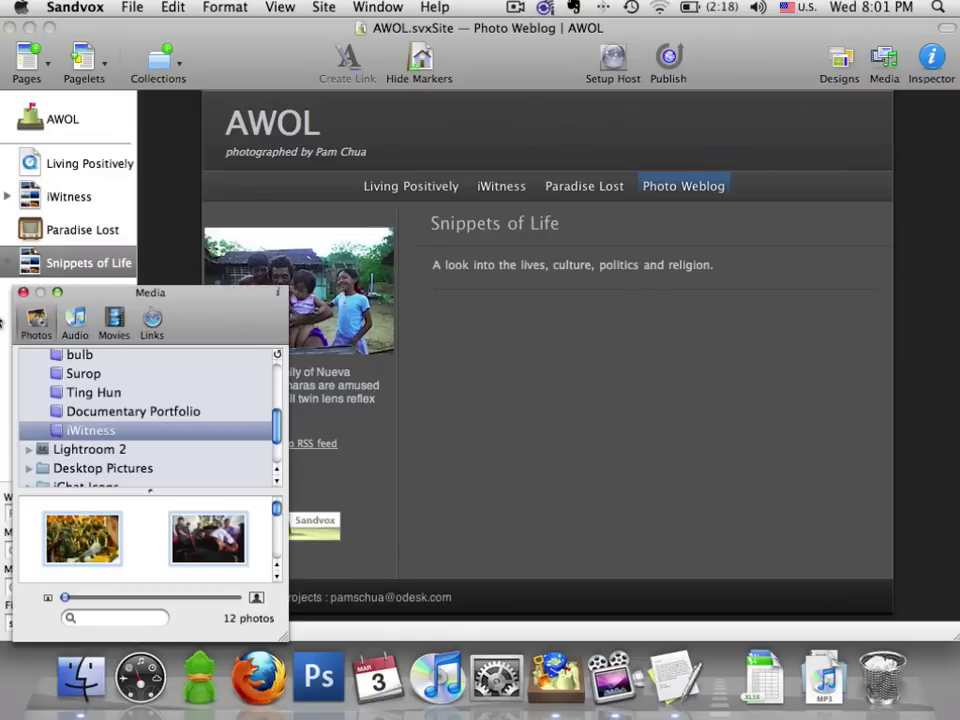
Step: Drag the second Documentary Portfolio photo onto Snippets of Life as a new page
click(188, 412)
scroll(250, 516, down, 2)
scroll(250, 516, down, 2)
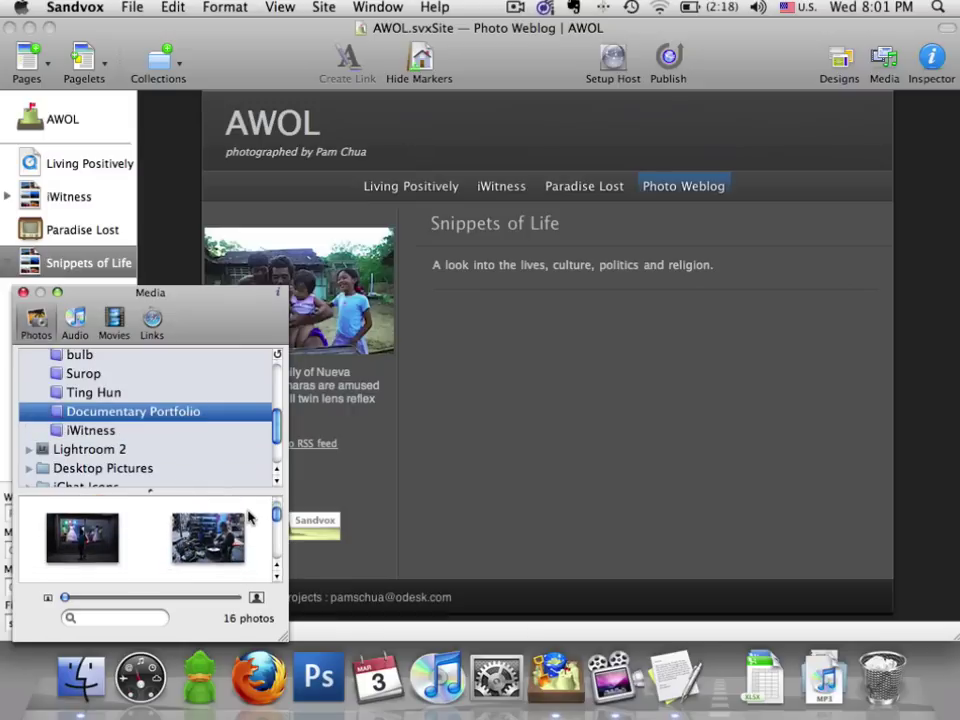
click(201, 535)
drag(201, 535, 66, 272)
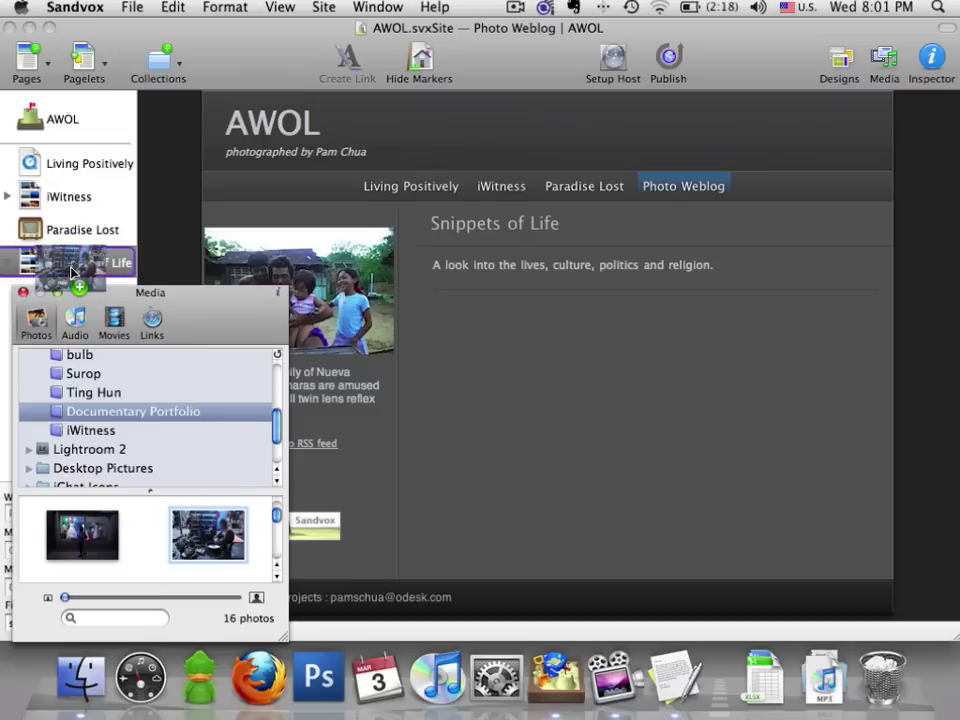
click(23, 292)
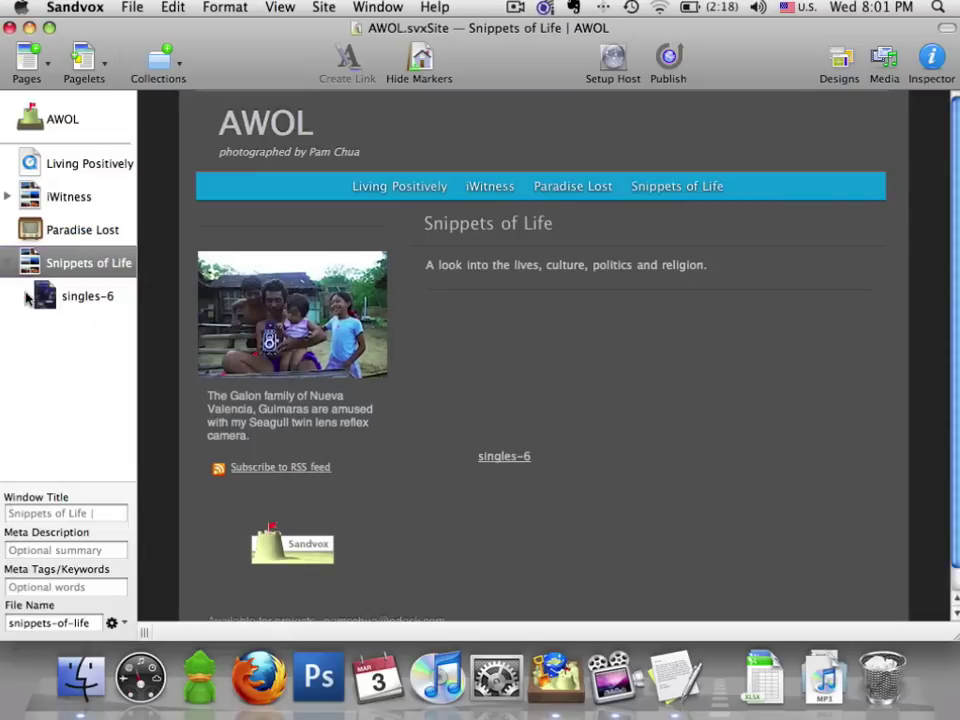
Step: Retitle the new singles-6 photo page 'Cheap Labor'
click(504, 456)
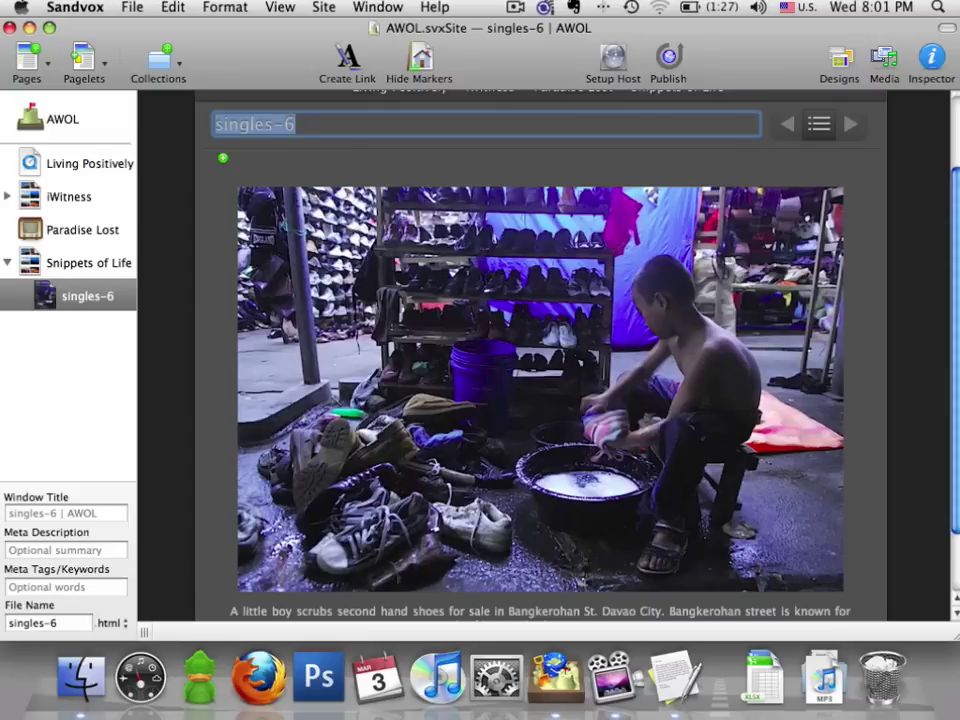
text(Cheap )
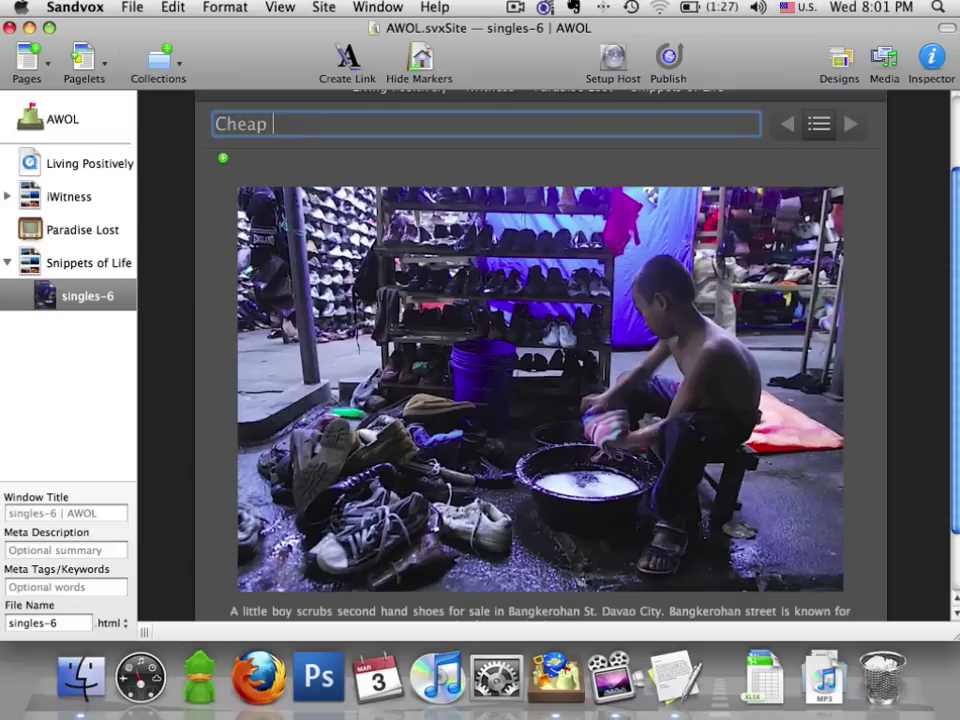
text(Labor)
click(840, 175)
scroll(845, 175, down, 2)
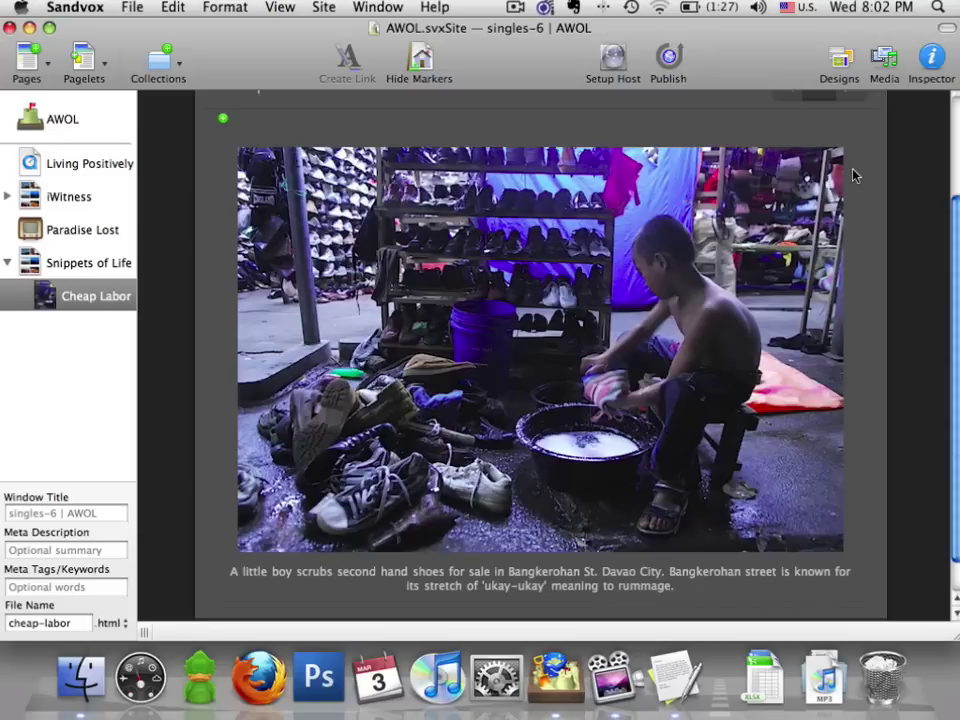
scroll(853, 175, up, 2)
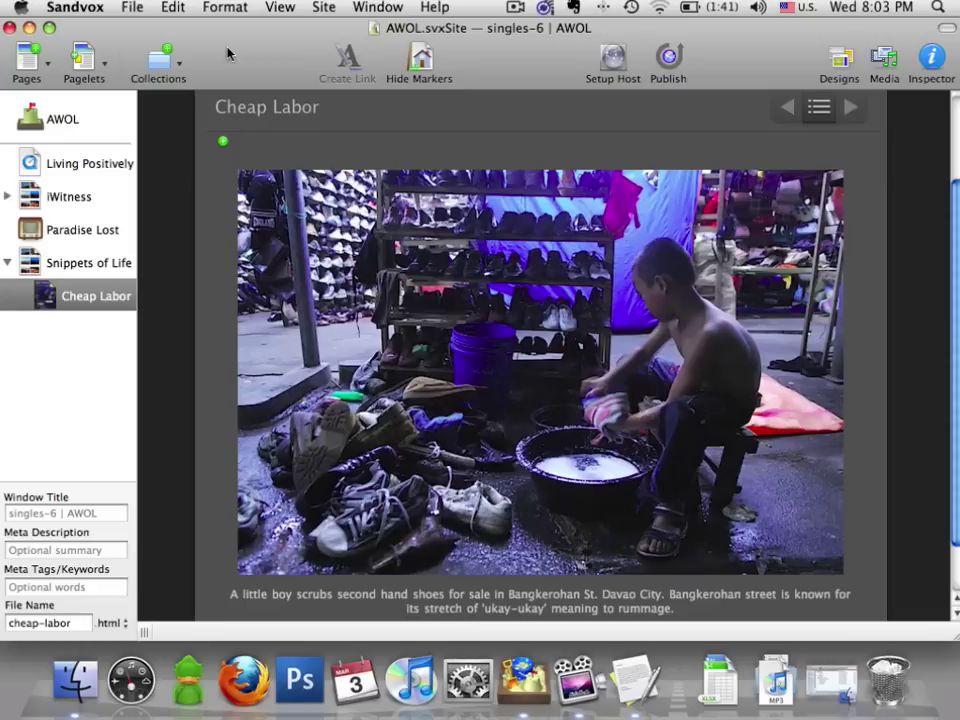
Step: Drag the Nannies without Borders file from the Sandvox folder onto Snippets of Life as a page
click(828, 682)
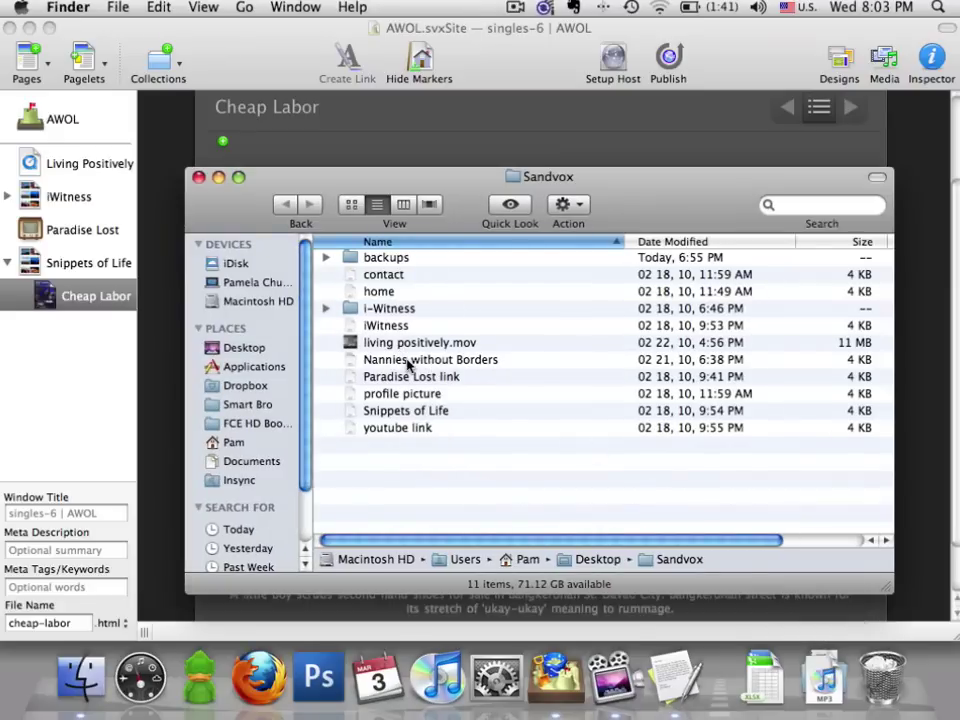
drag(405, 366, 91, 262)
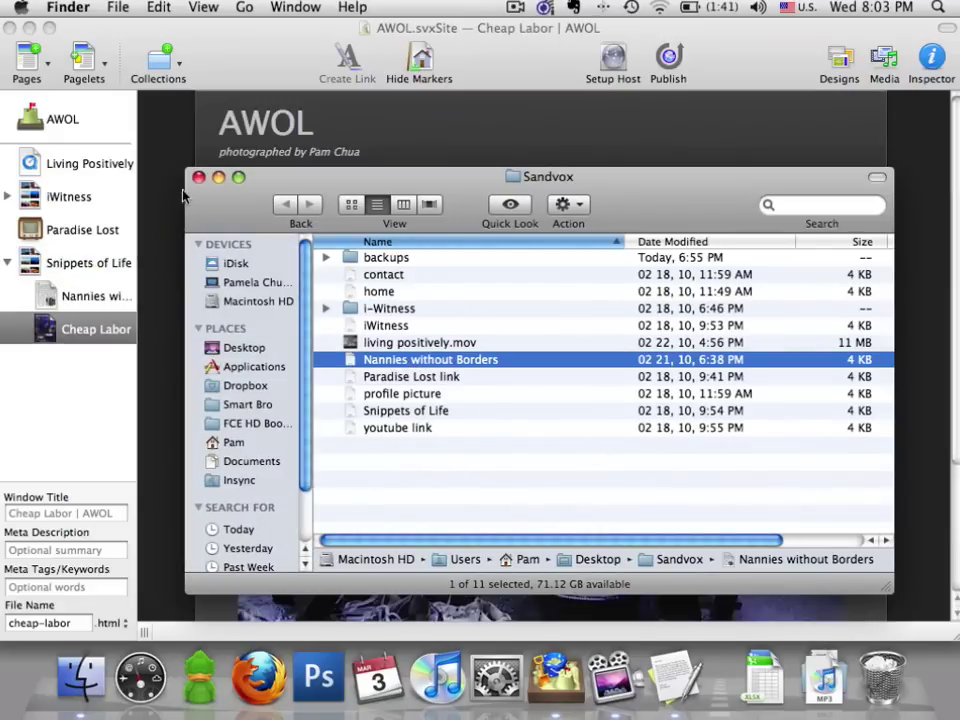
click(198, 177)
click(95, 296)
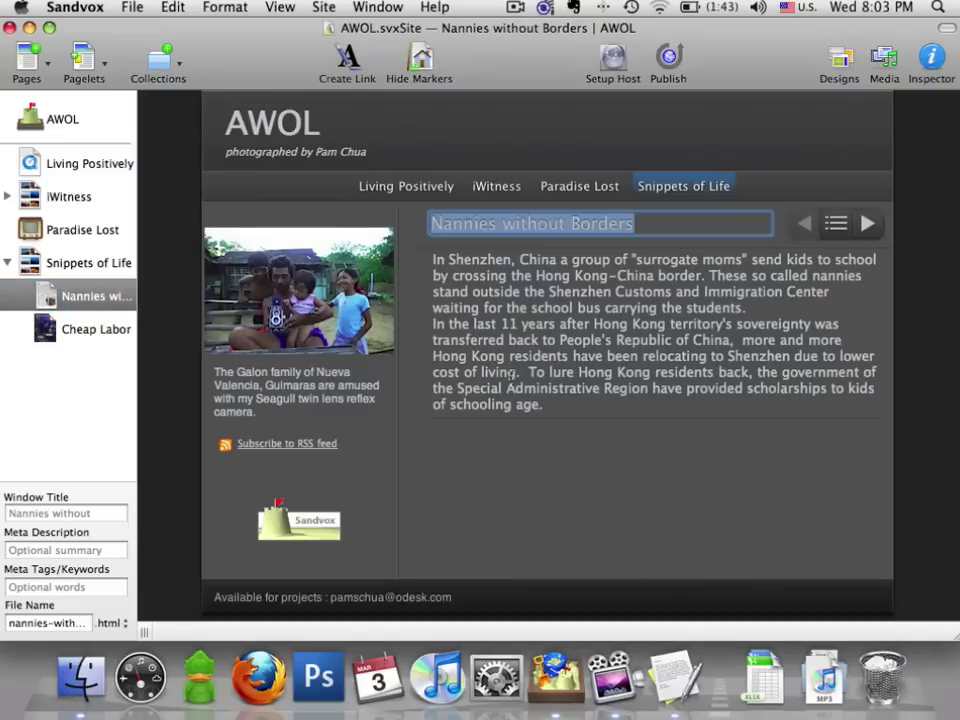
click(465, 478)
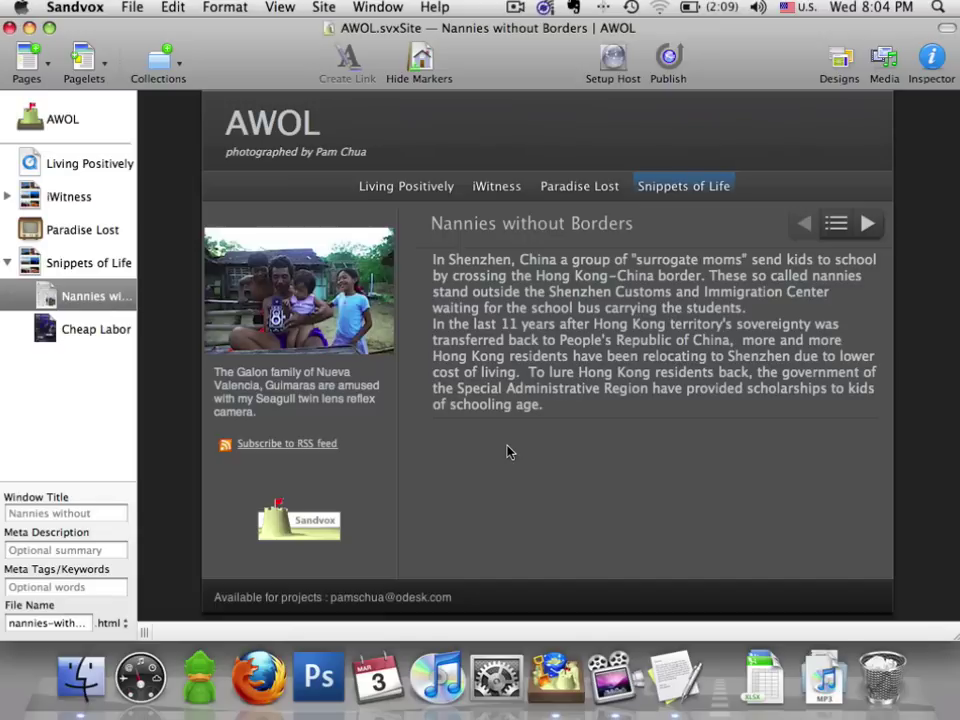
Step: Enable reader comments for the Nannies without Borders page in the Inspector
click(928, 64)
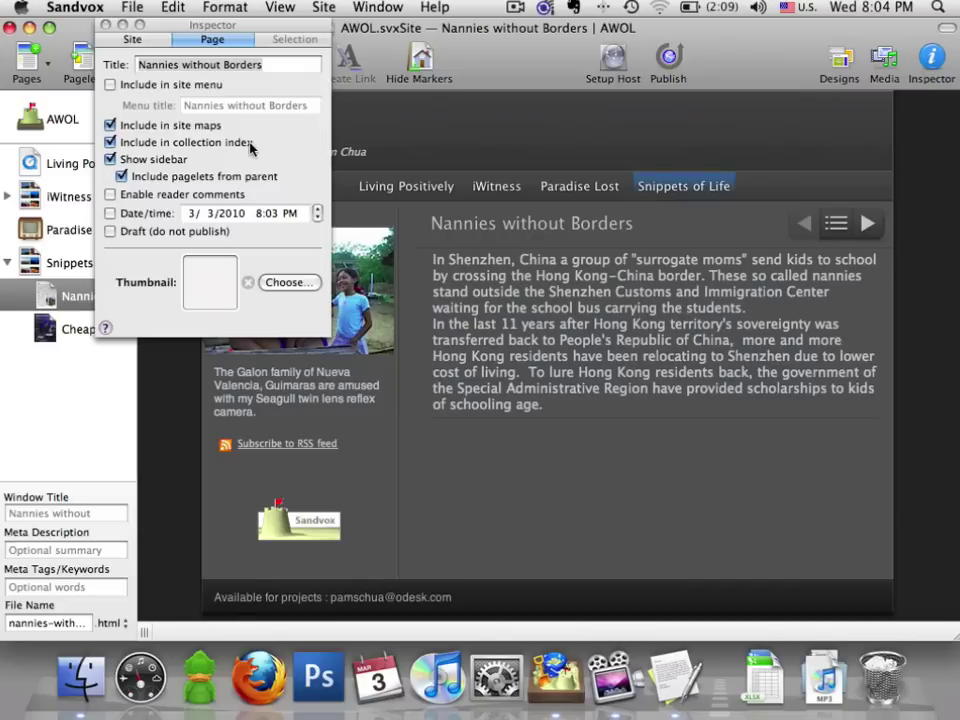
click(134, 25)
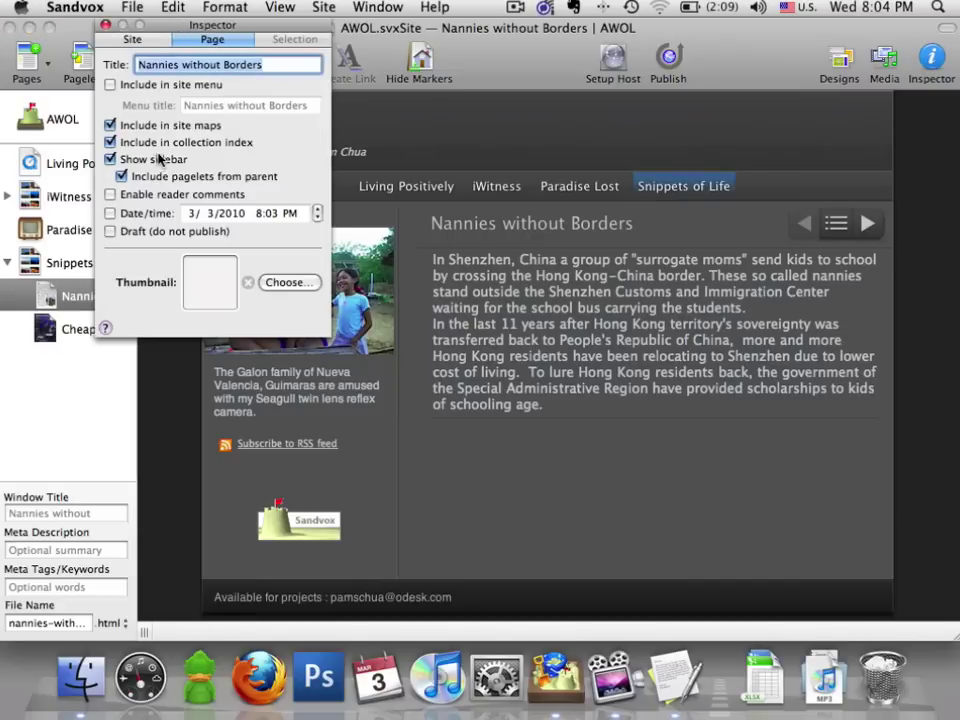
click(111, 195)
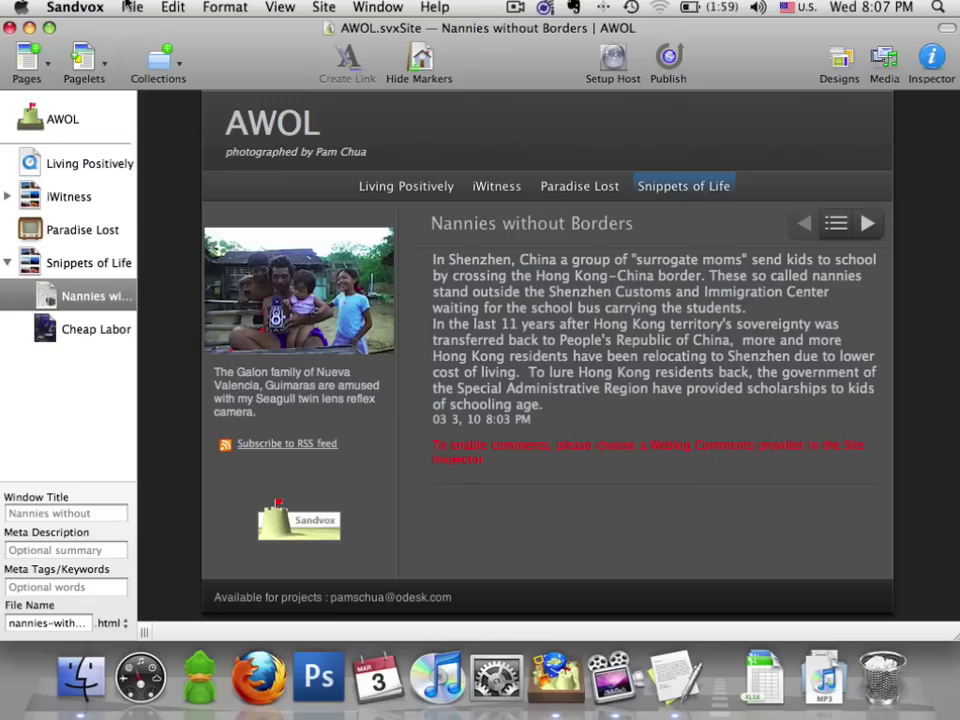
Step: Save a site snapshot, replacing the previous one, and show the Snippets of Life page
click(127, 6)
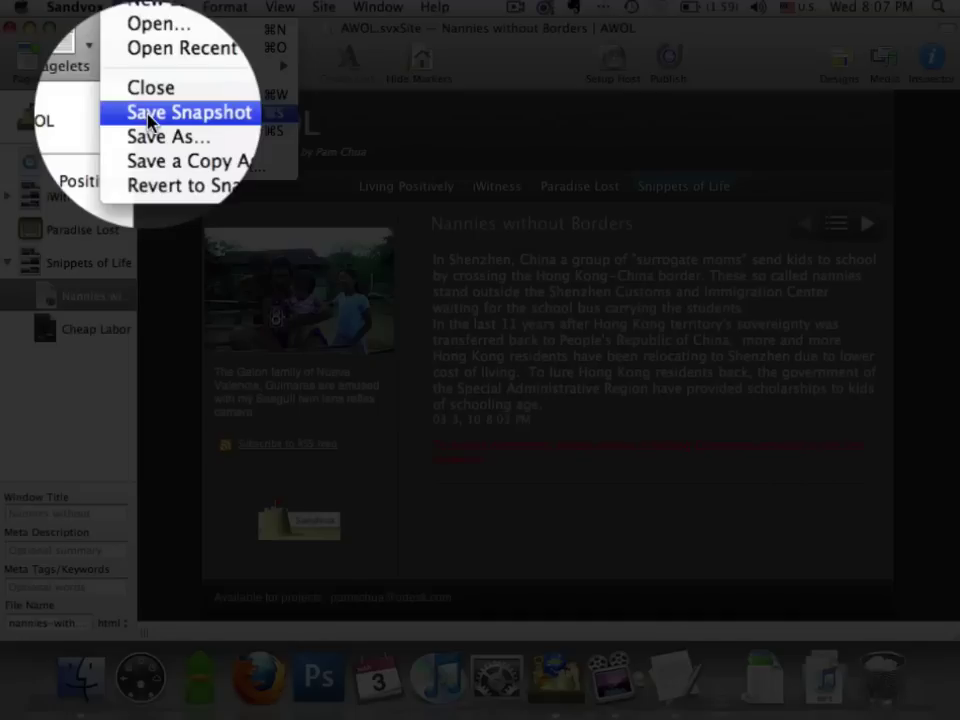
click(160, 112)
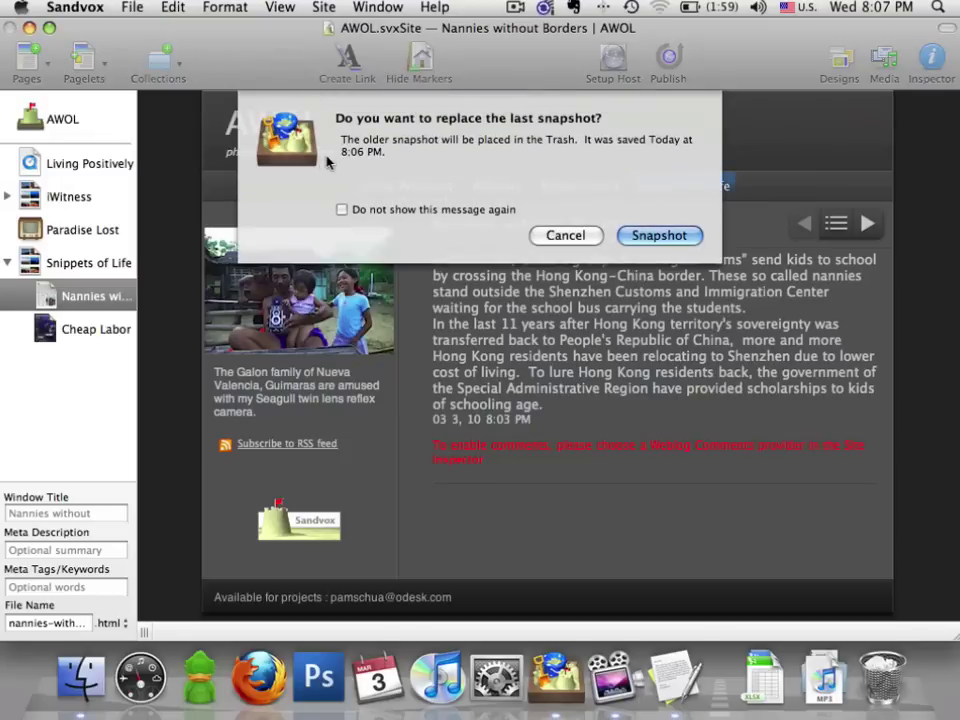
click(641, 237)
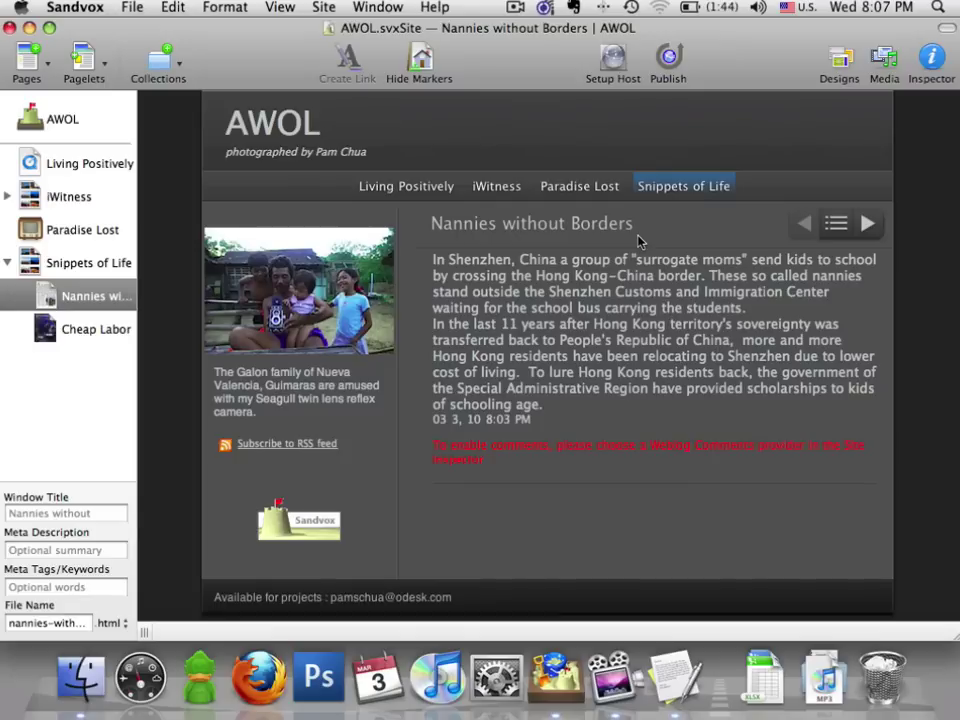
click(89, 262)
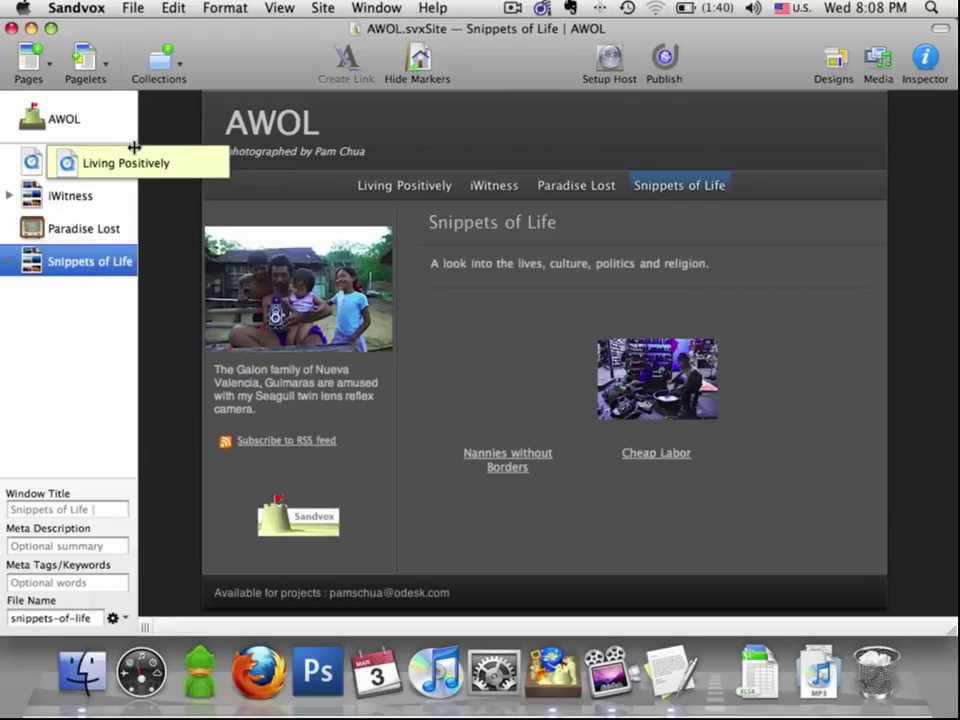
Step: View the AWOL home page and play then pause the Living Positively video
click(70, 120)
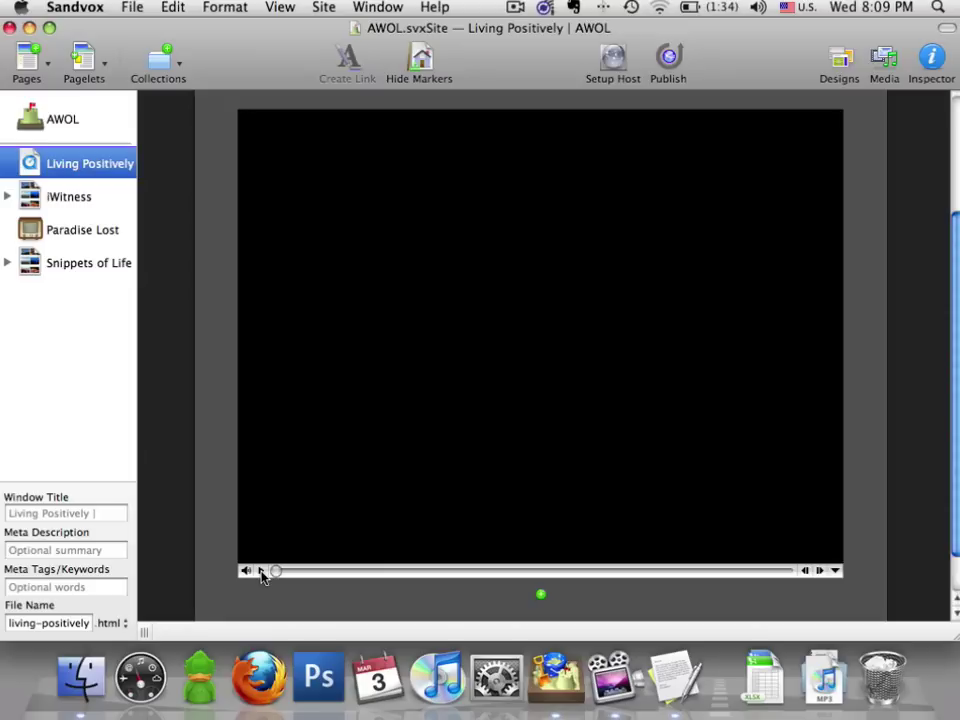
click(260, 571)
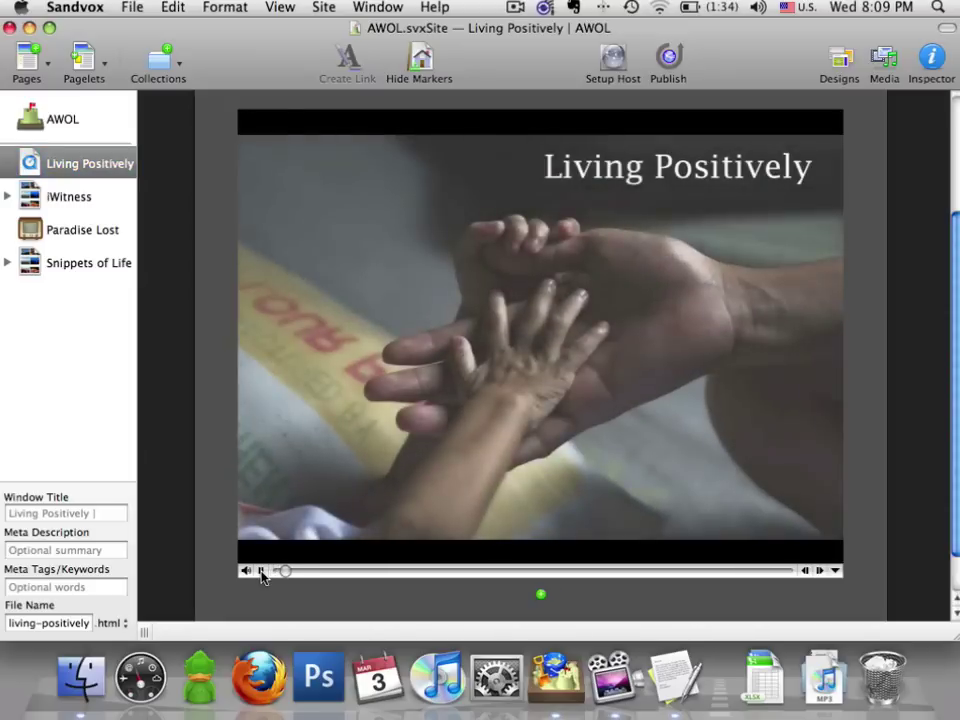
click(260, 571)
Step: Browse the iWitness page and its photo pages, then move to Paradise Lost
click(15, 198)
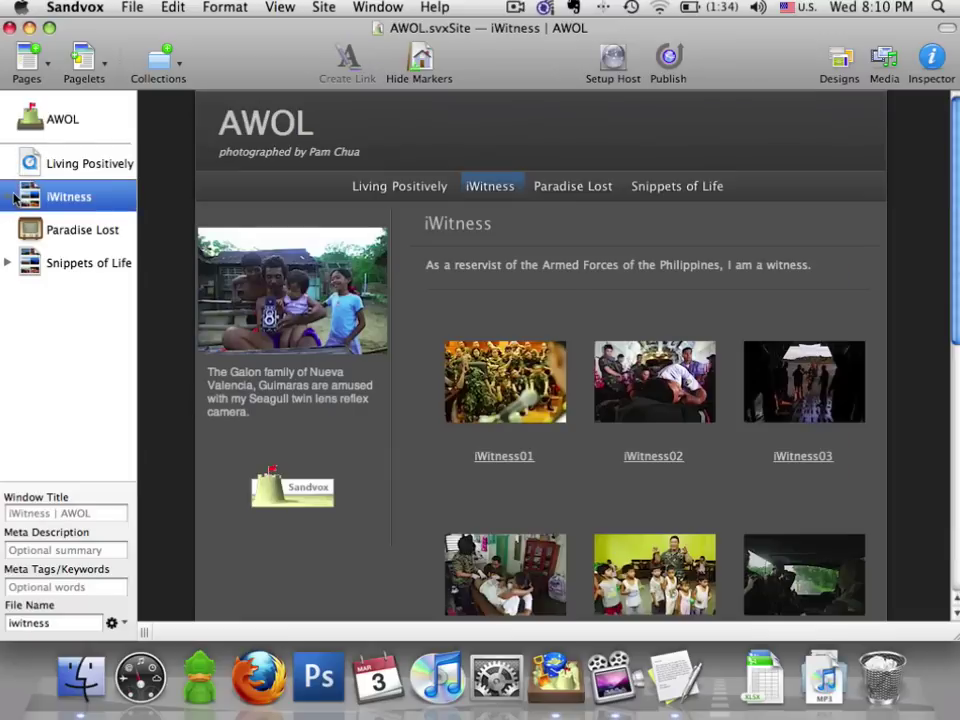
click(12, 196)
scroll(105, 235, down, 1)
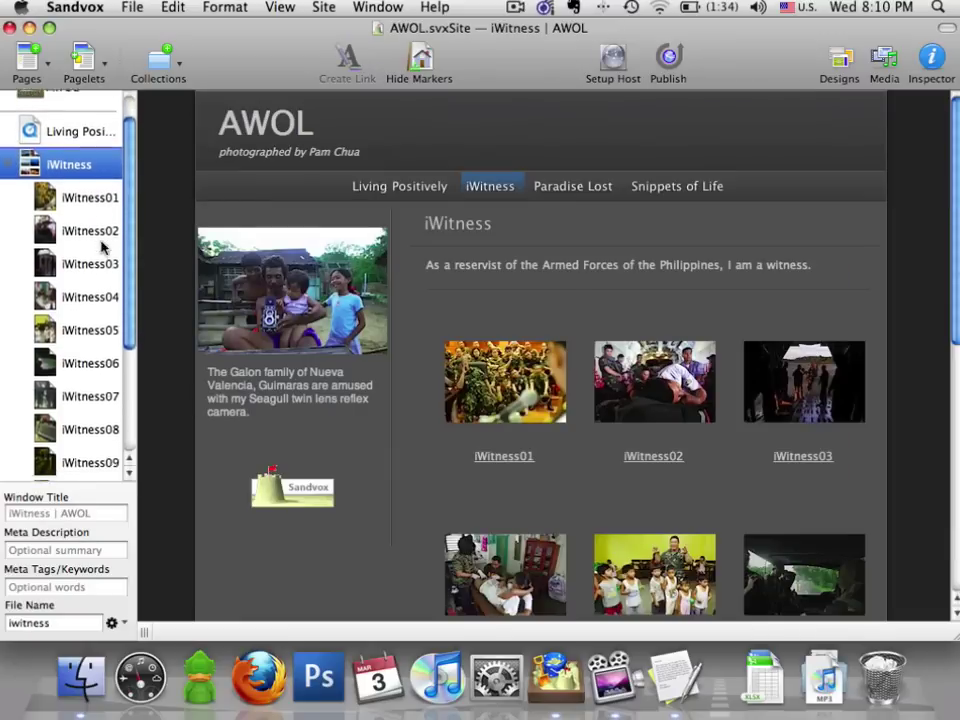
scroll(103, 246, down, 5)
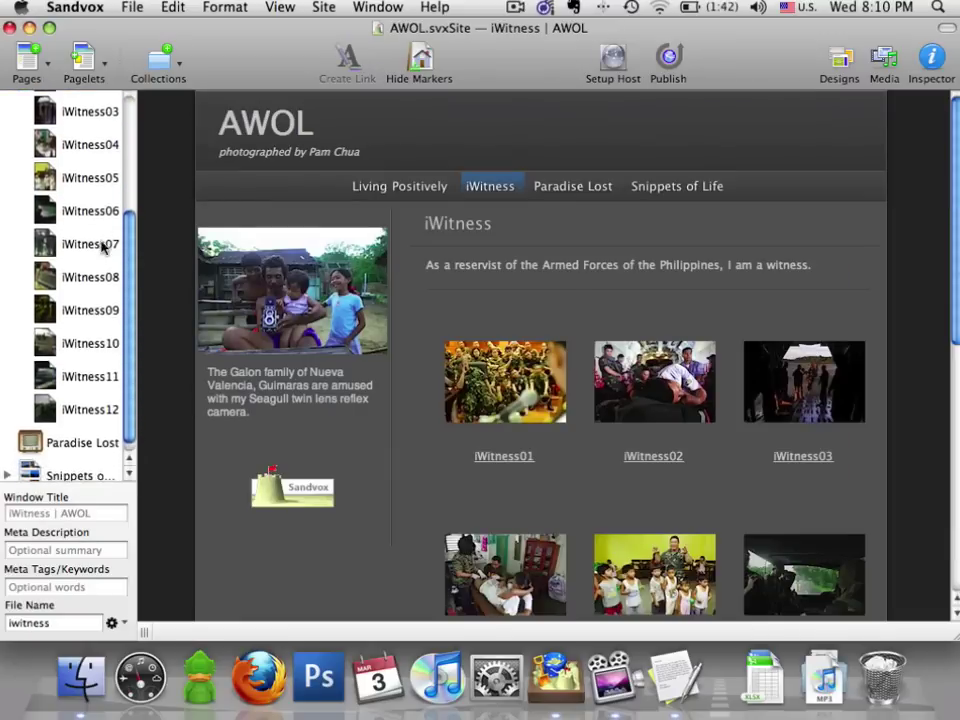
key(Left)
key(Down)
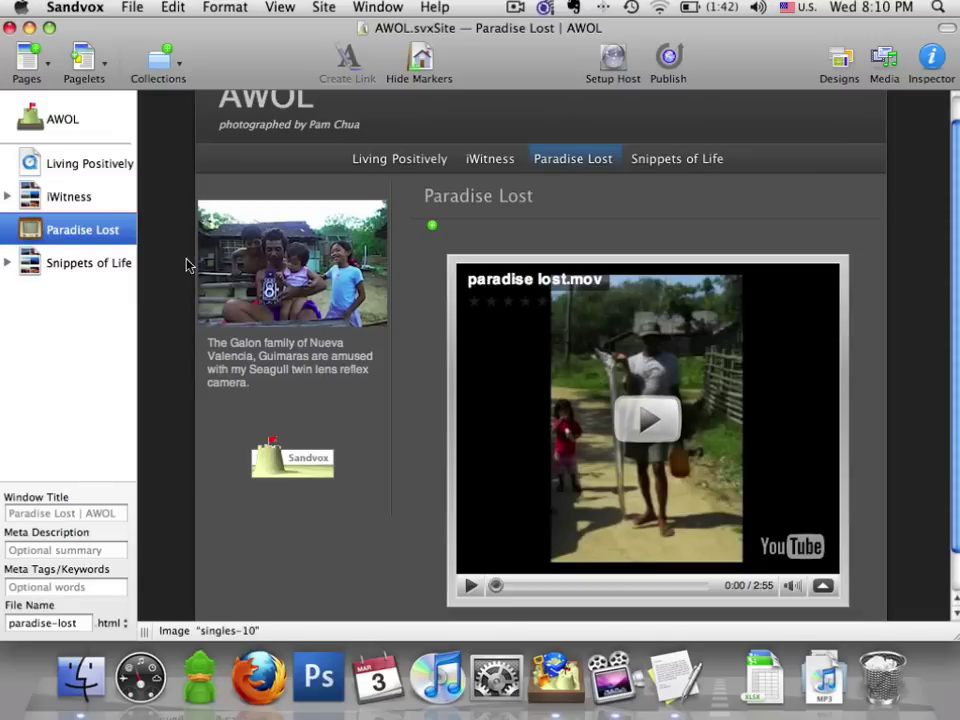
Step: Review Snippets of Life and its Cheap Labor page, then return to the AWOL home page
click(41, 264)
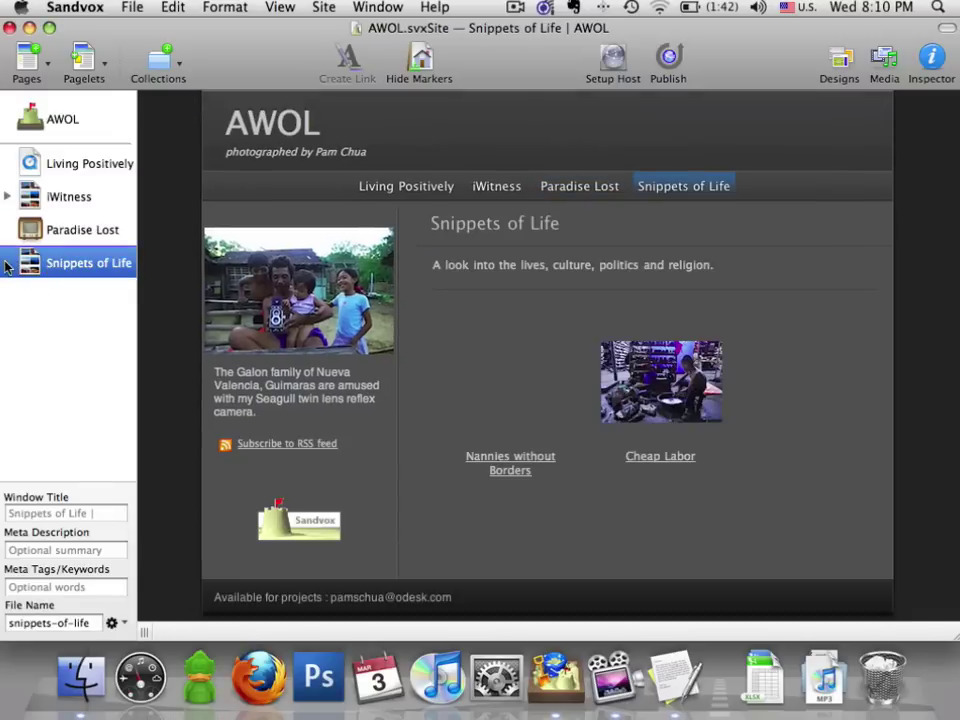
click(487, 388)
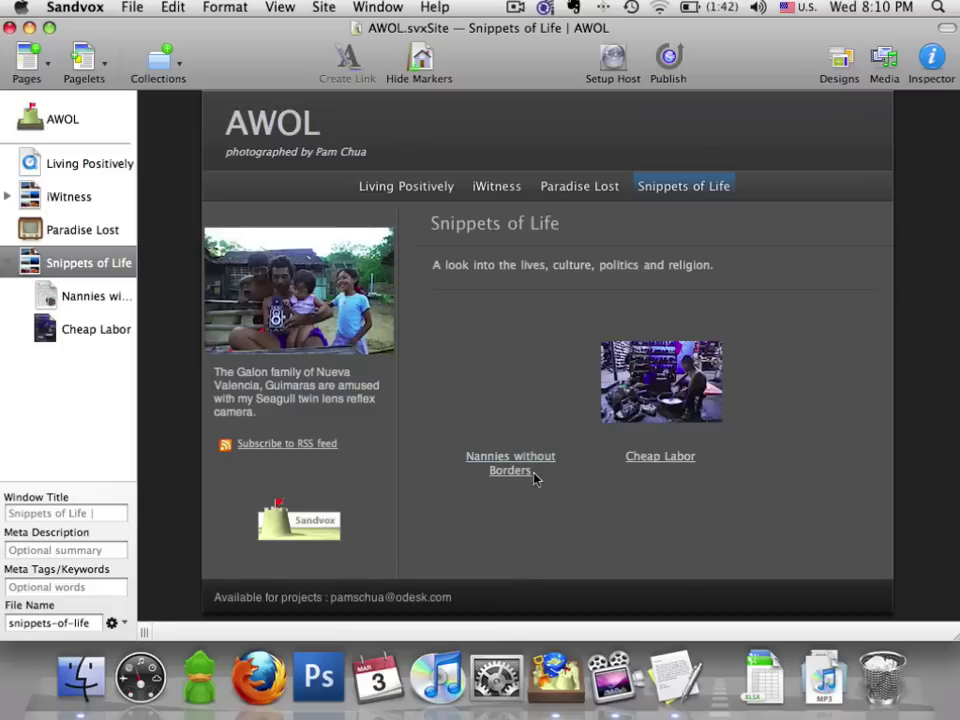
click(700, 410)
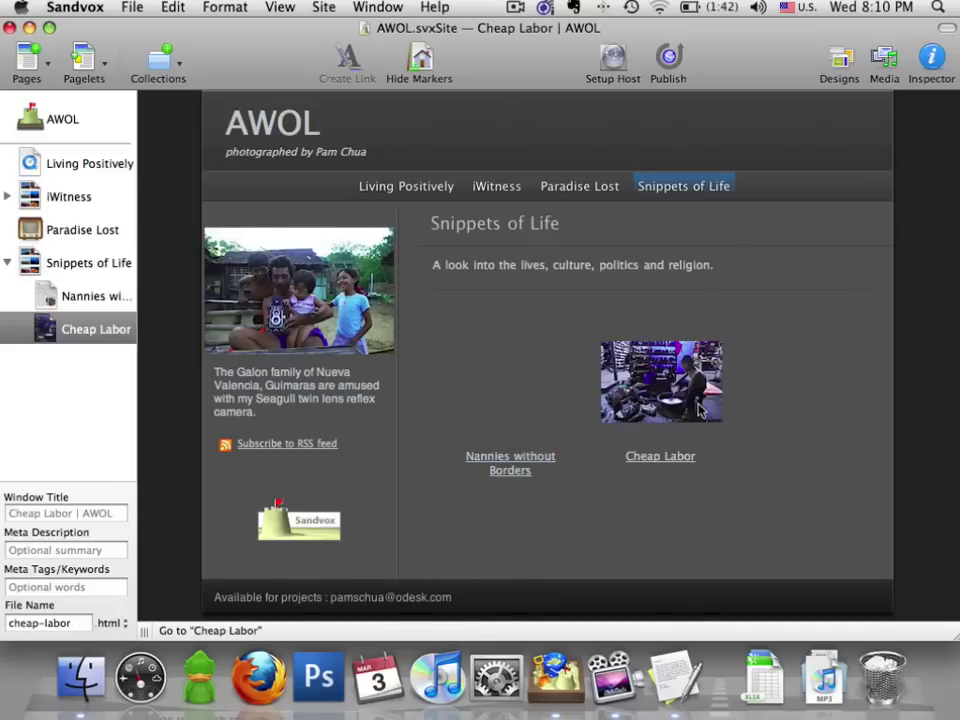
scroll(700, 410, down, 4)
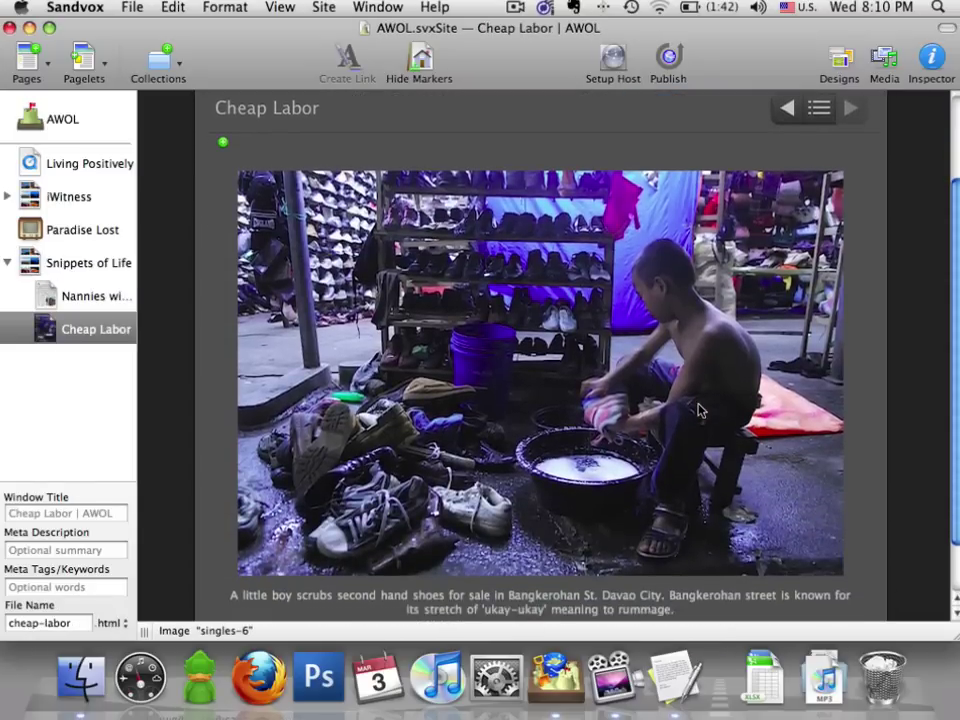
click(8, 262)
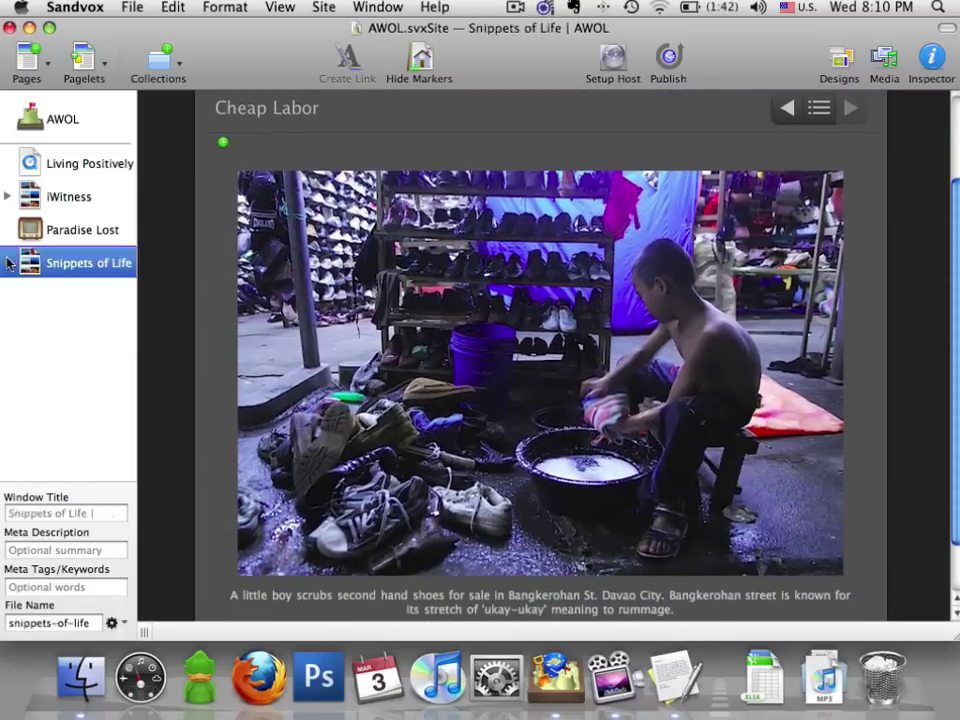
click(123, 117)
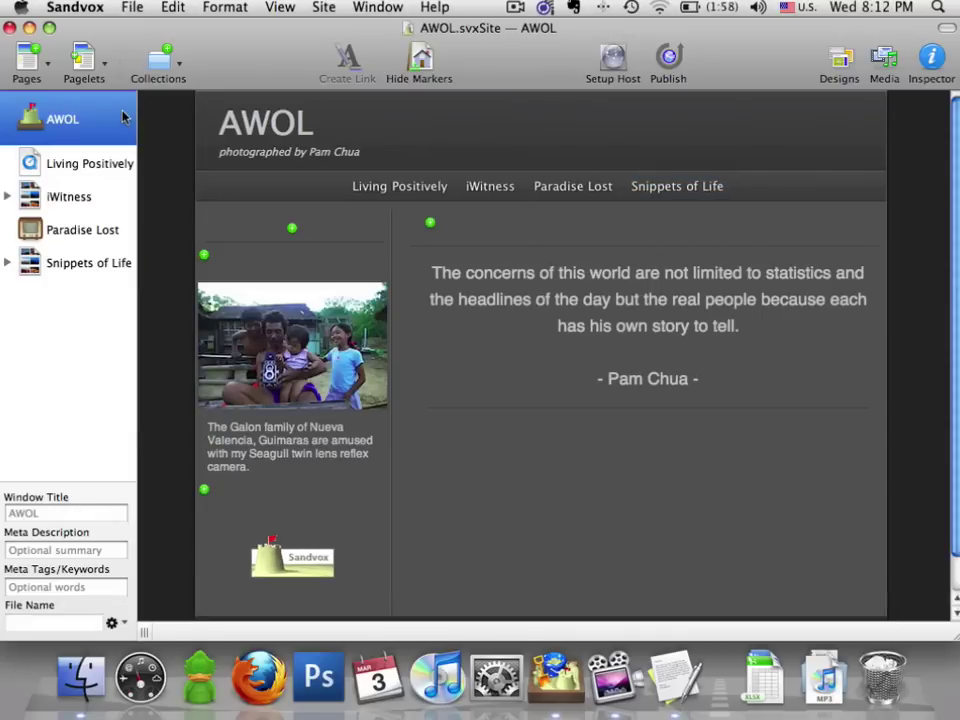